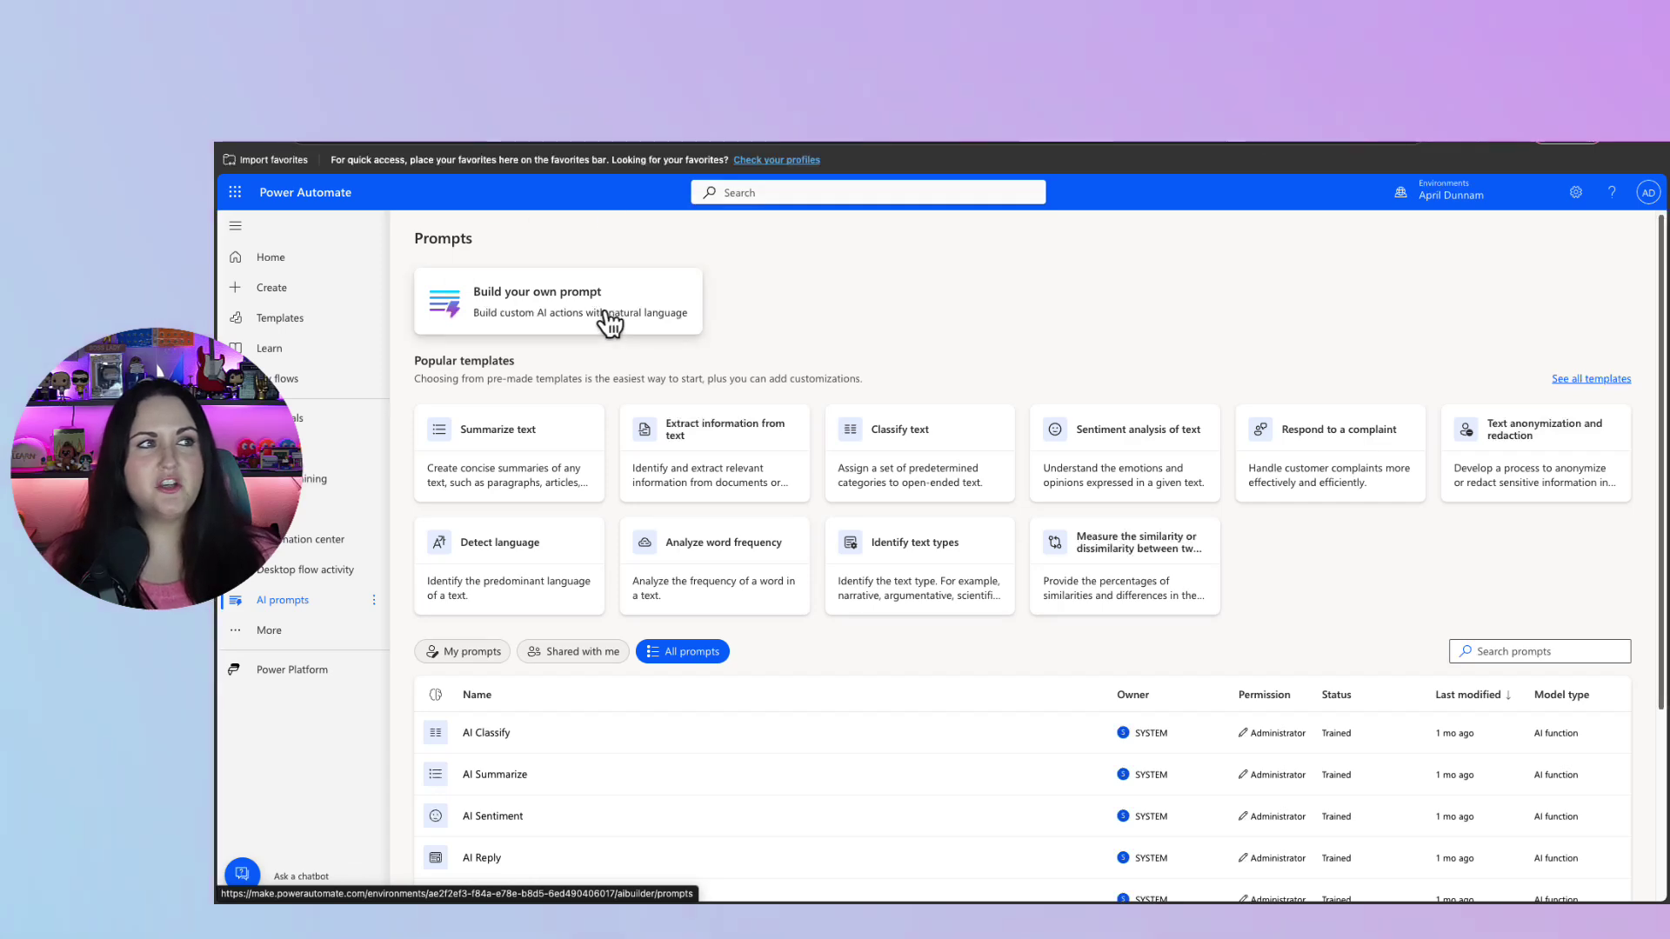
# Step: Start a new custom prompt from the 'Build your own prompt' card
pyautogui.click(603, 310)
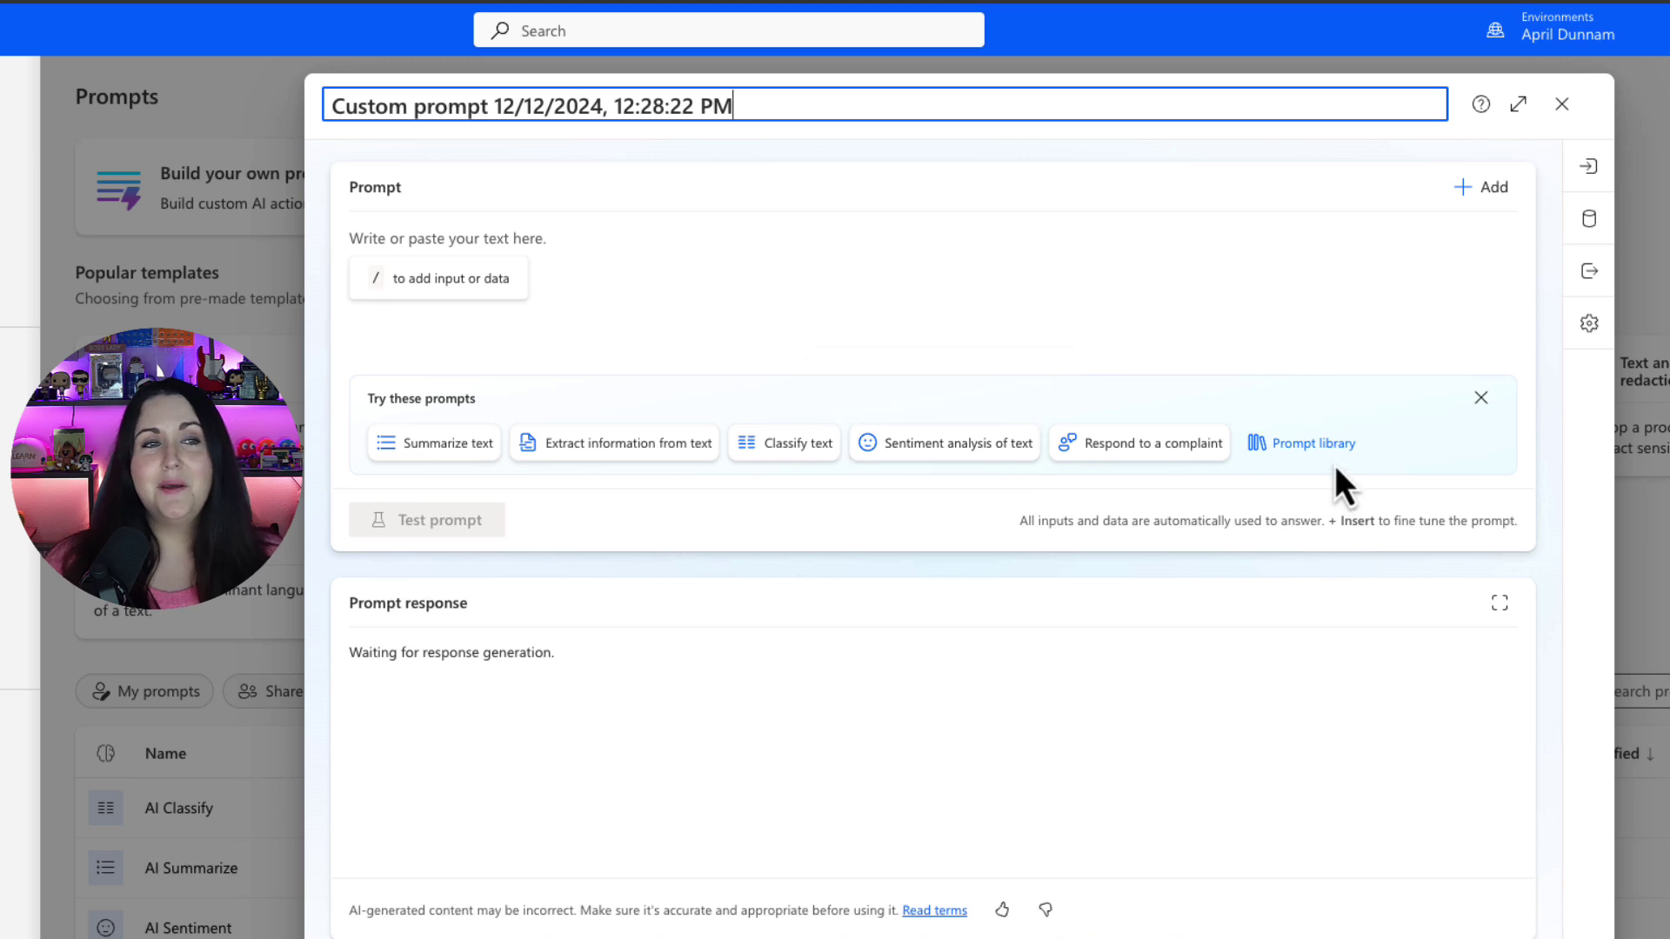
# Step: Load the 'SMART goal-setting' template from the Prompt library into the prompt
pyautogui.click(1313, 444)
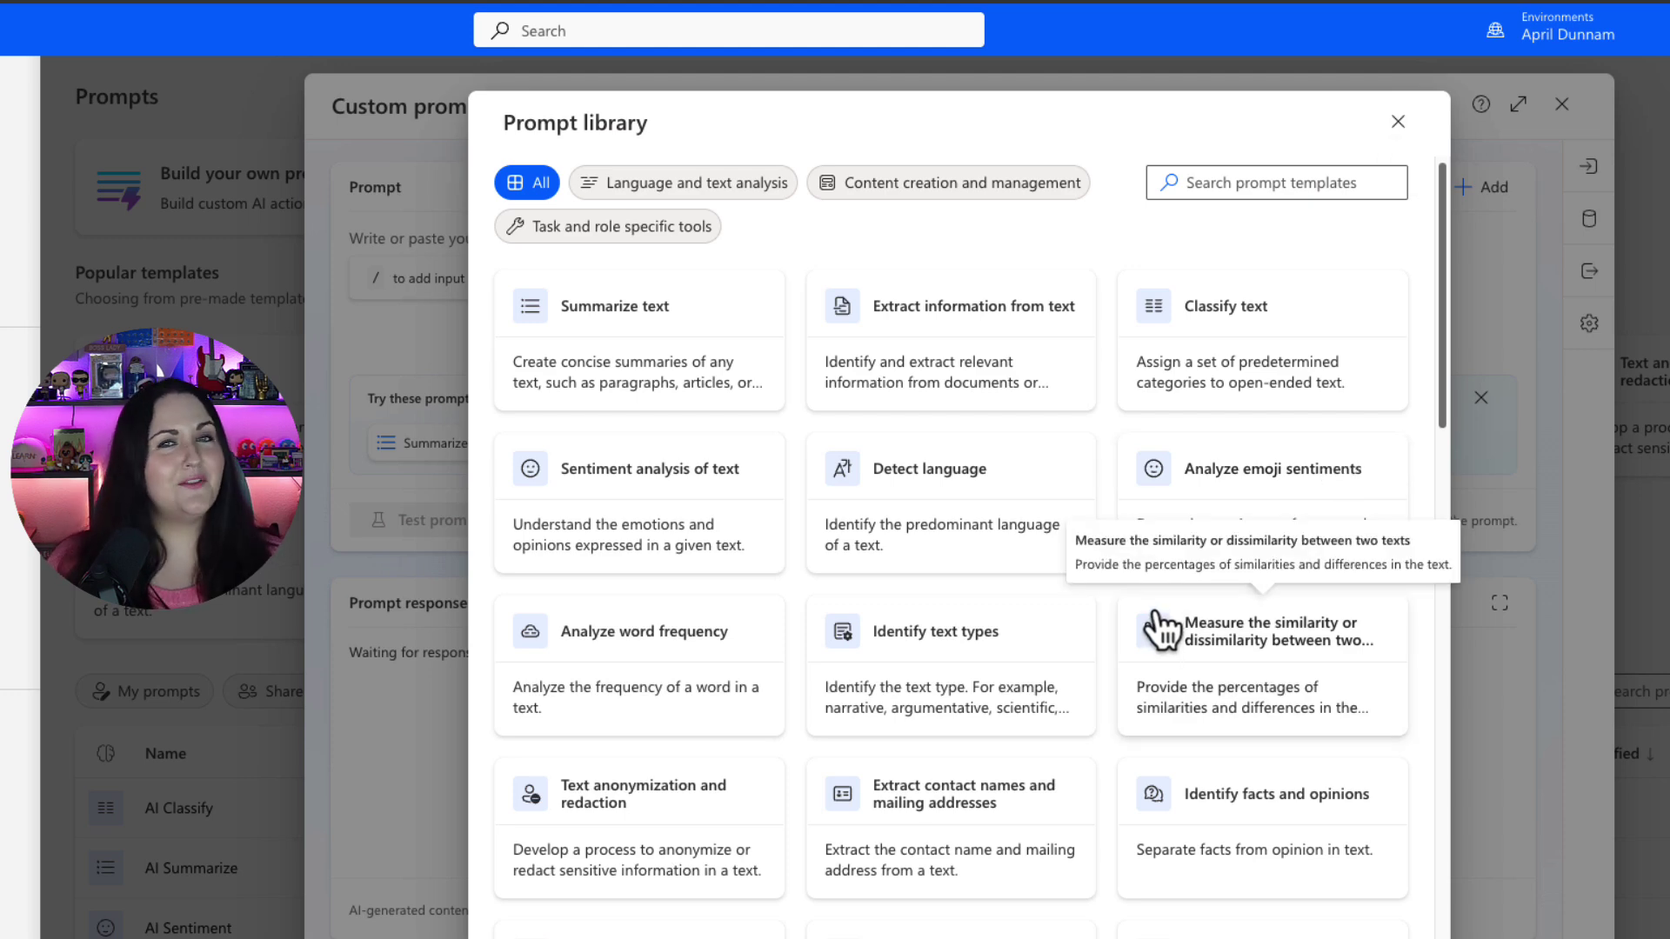
pyautogui.scroll(-10, 1157, 631)
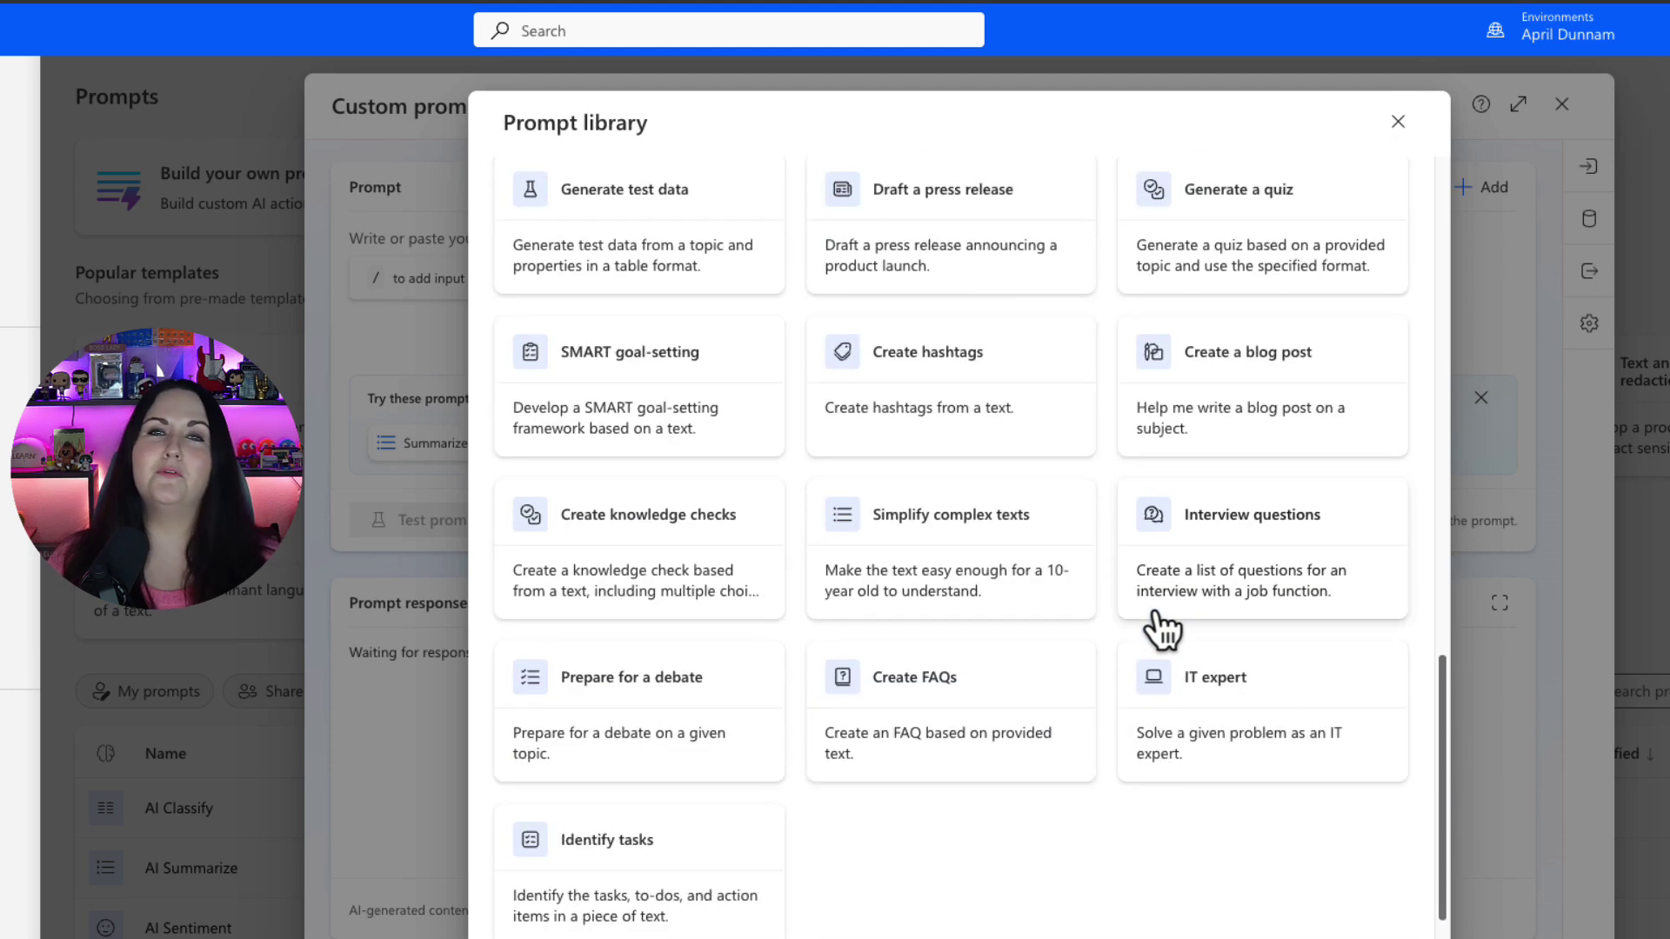
pyautogui.scroll(-1, 1161, 630)
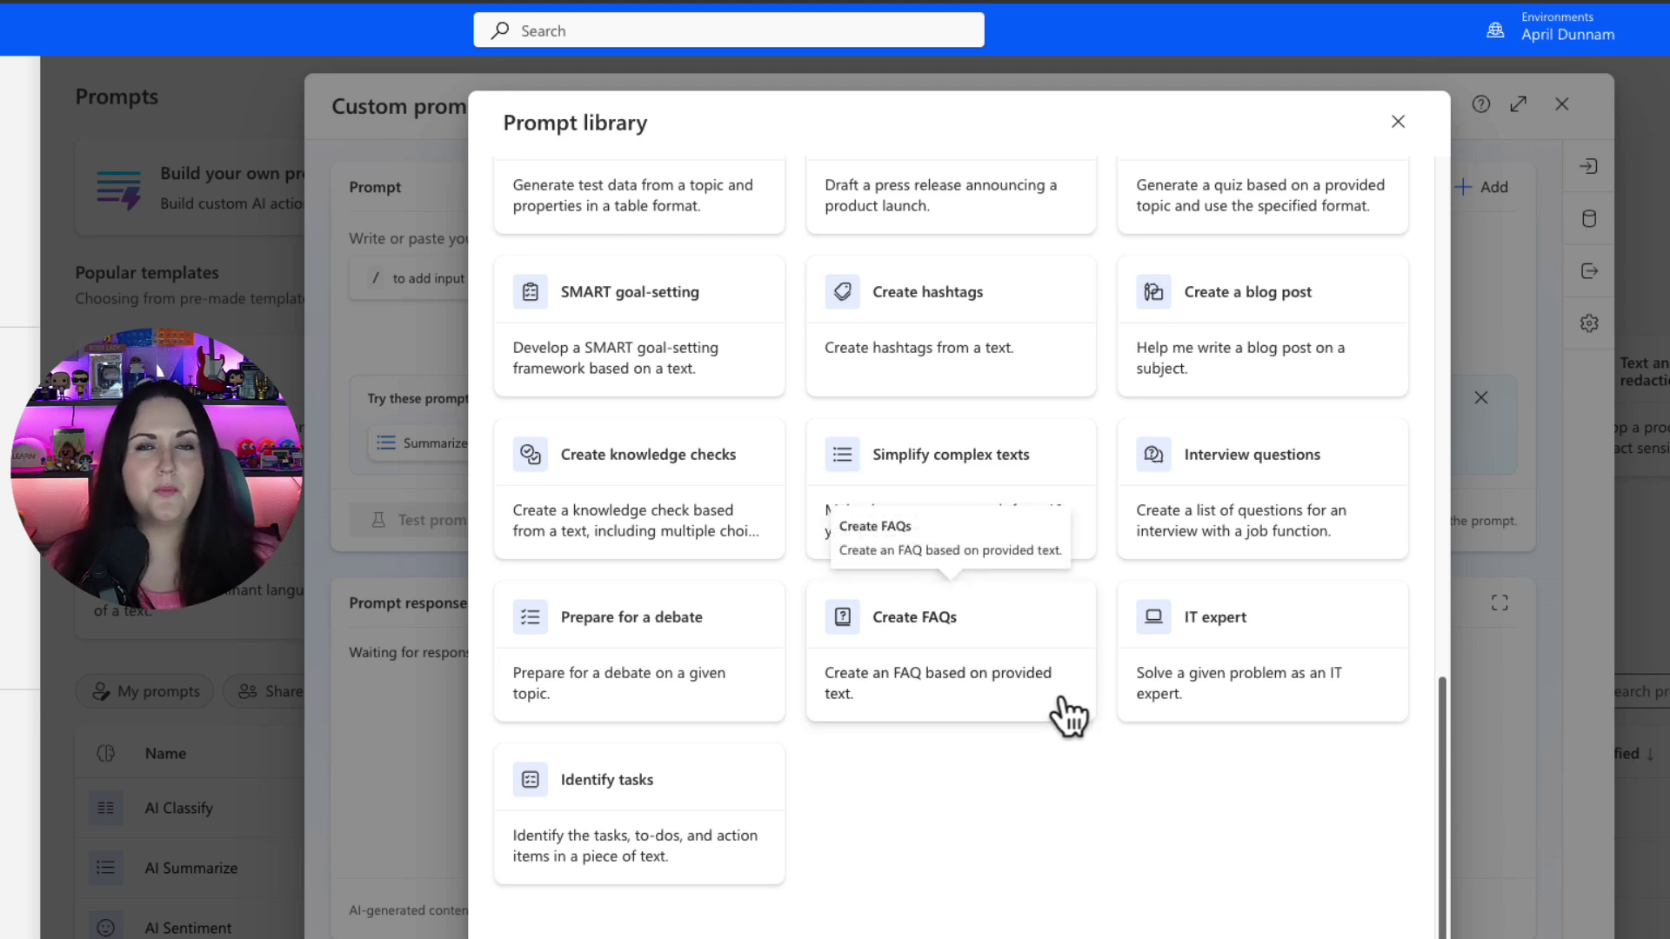
pyautogui.click(700, 348)
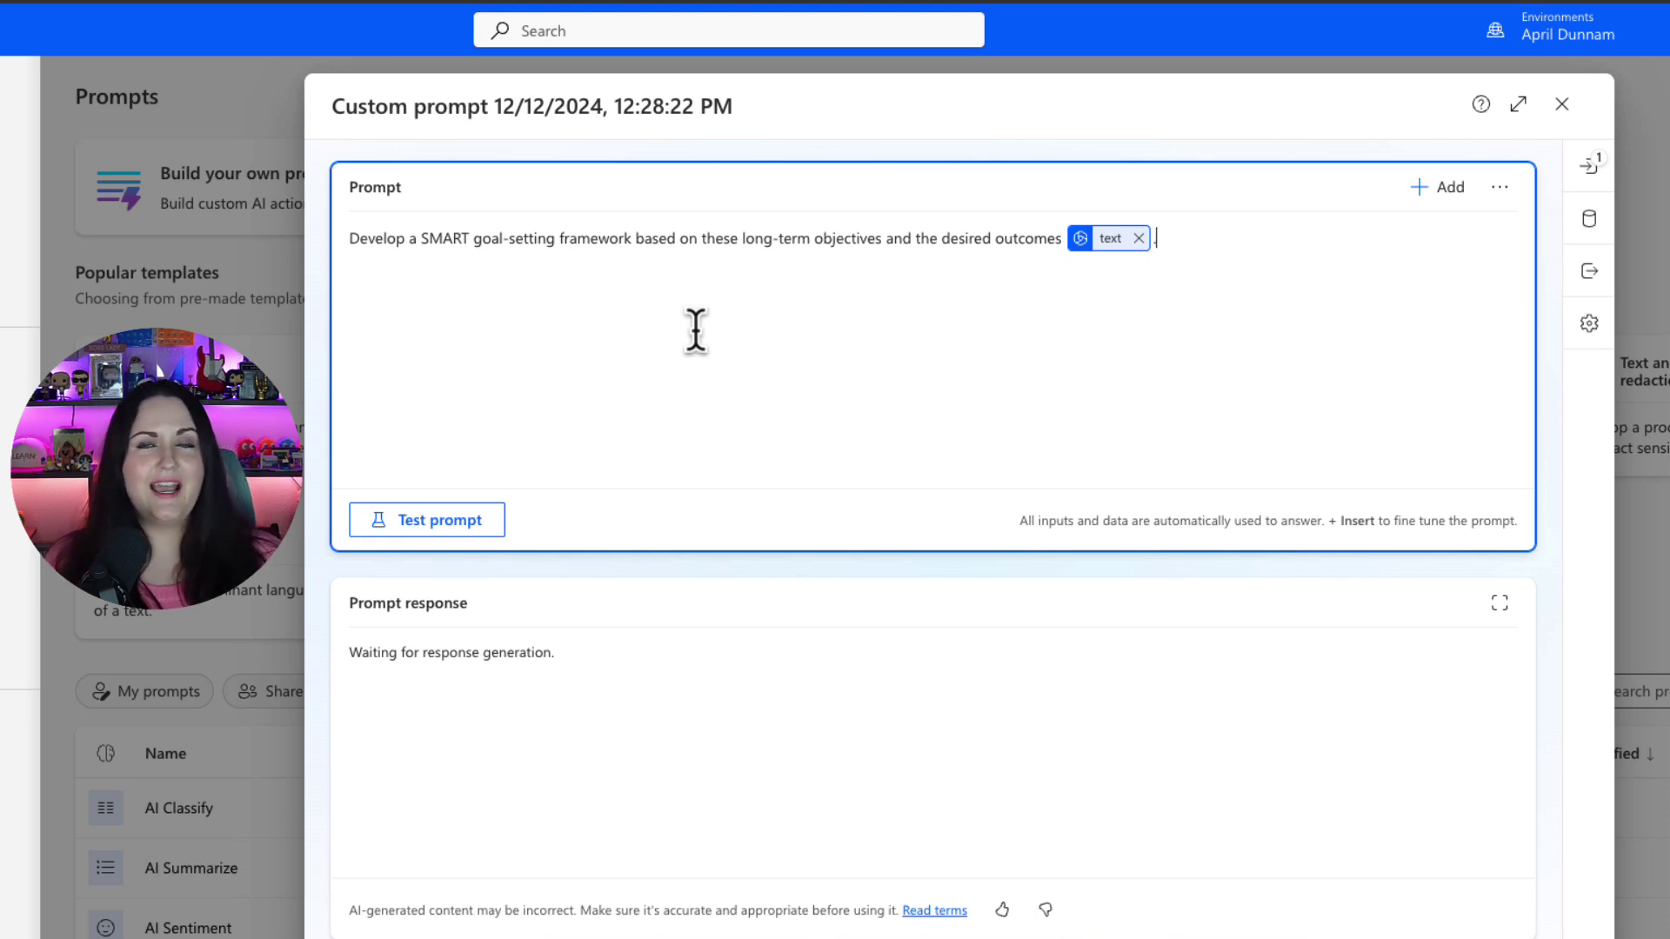
# Step: Title the prompt 'Goal Setter' and show the text input's name and sample data
pyautogui.click(810, 113)
pyautogui.write('Goal Setter')
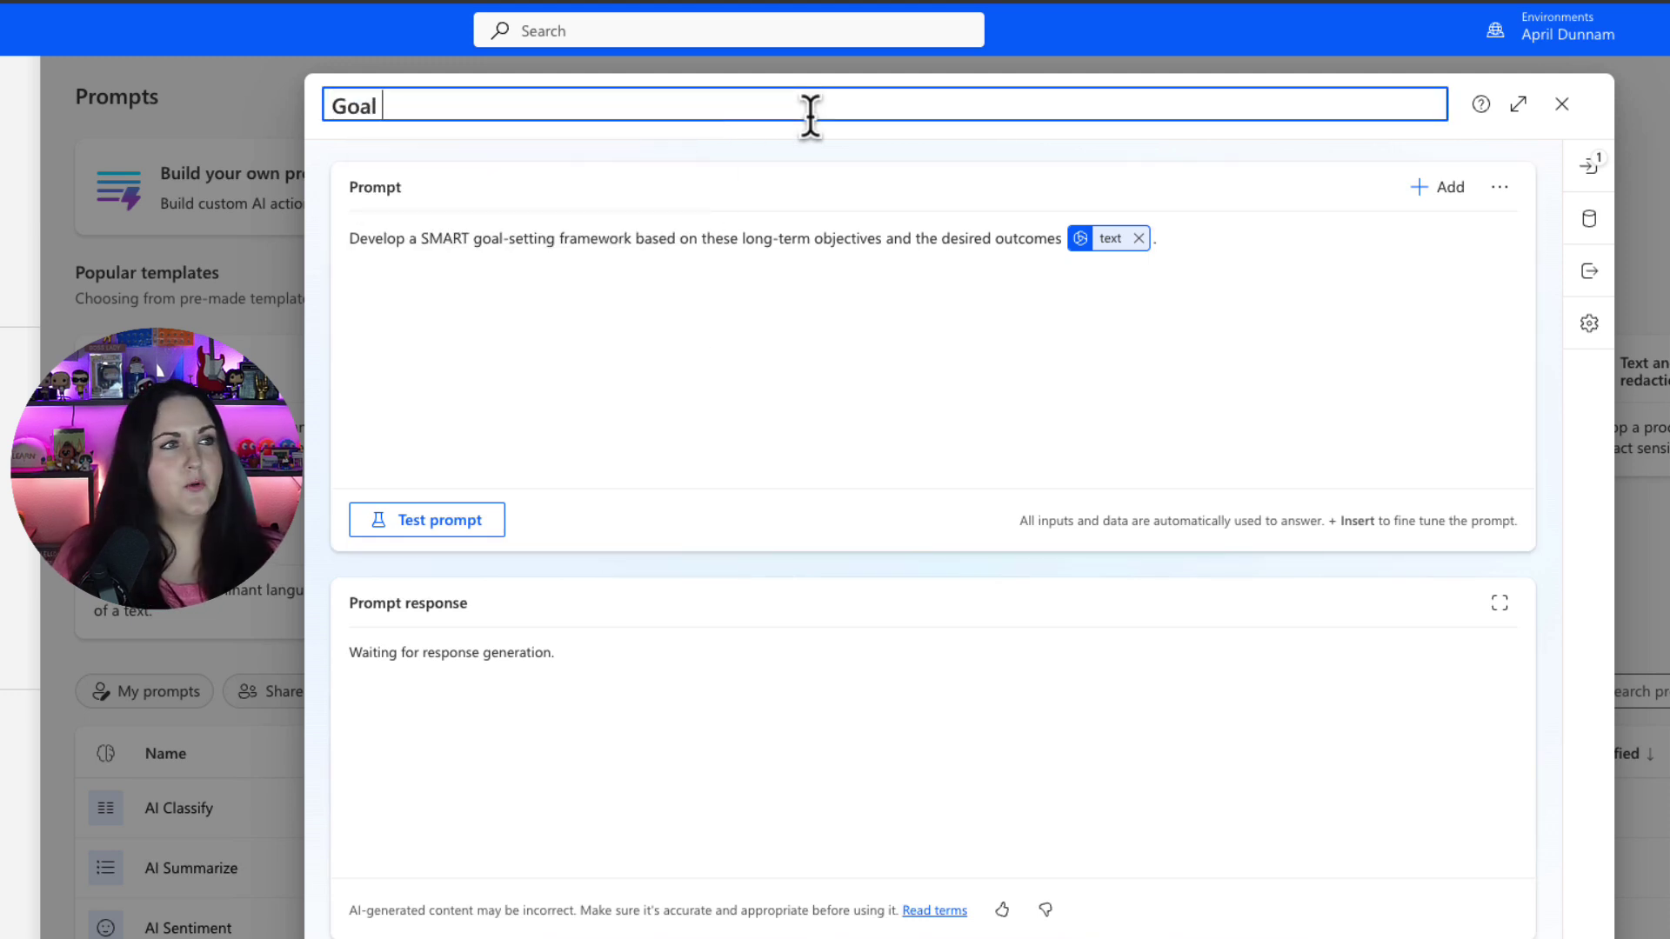
pyautogui.click(1297, 303)
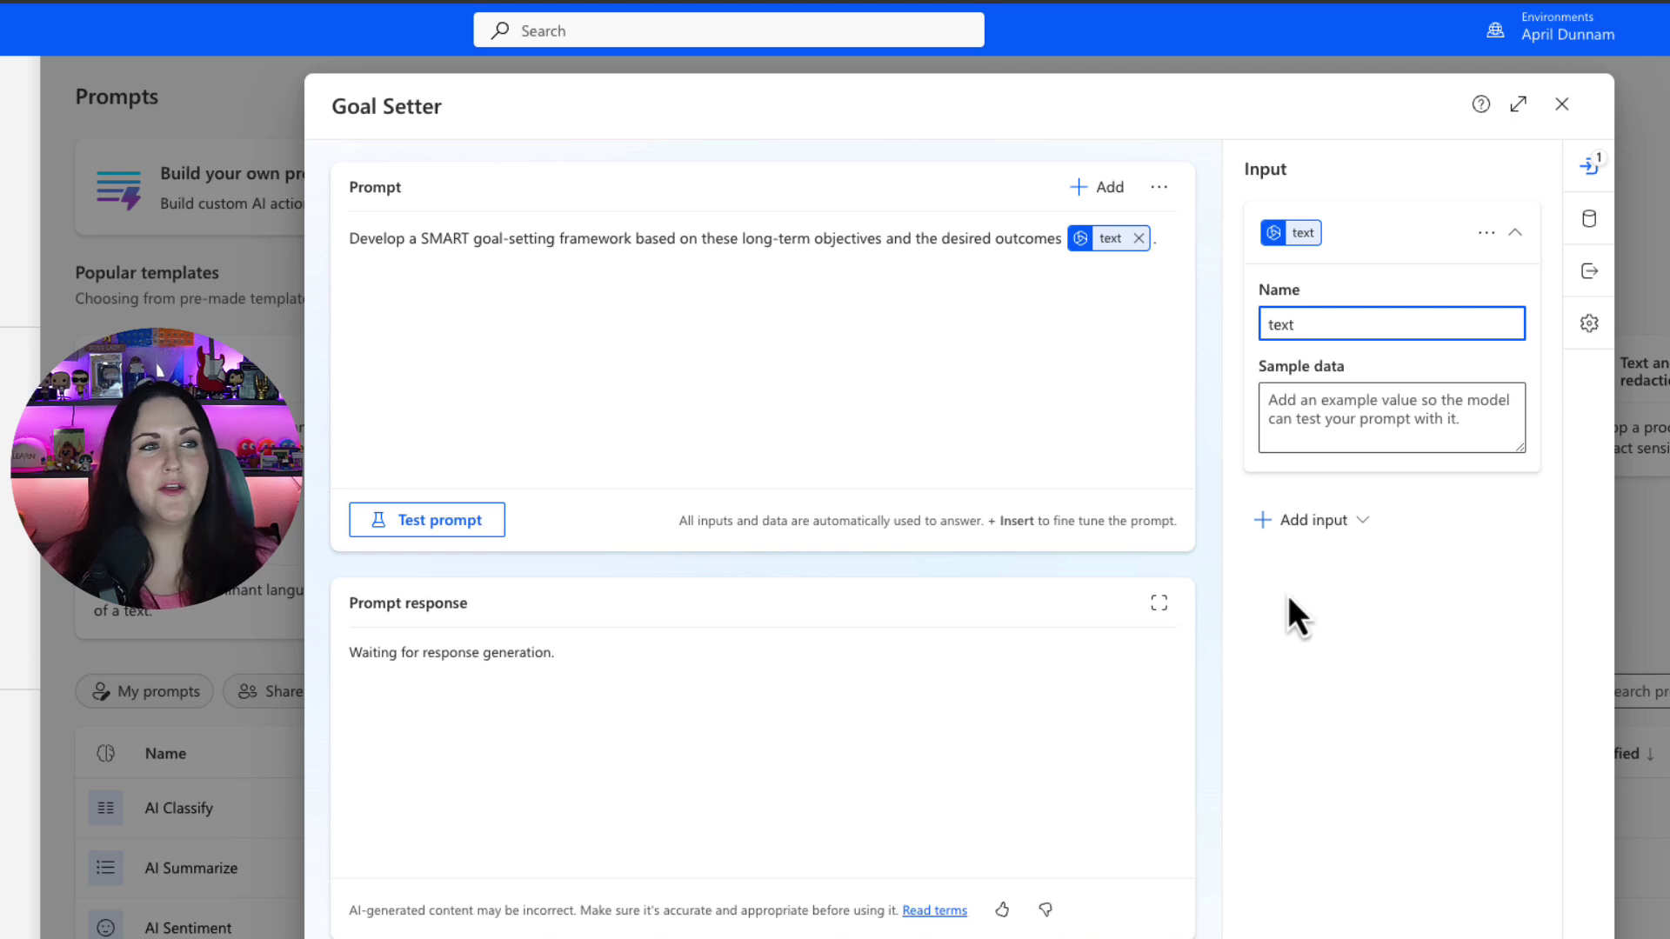
# Step: Add ' and' after the text input, then view settings: GPT-4o mini, temperature 0, retrieval 30
pyautogui.click(1177, 232)
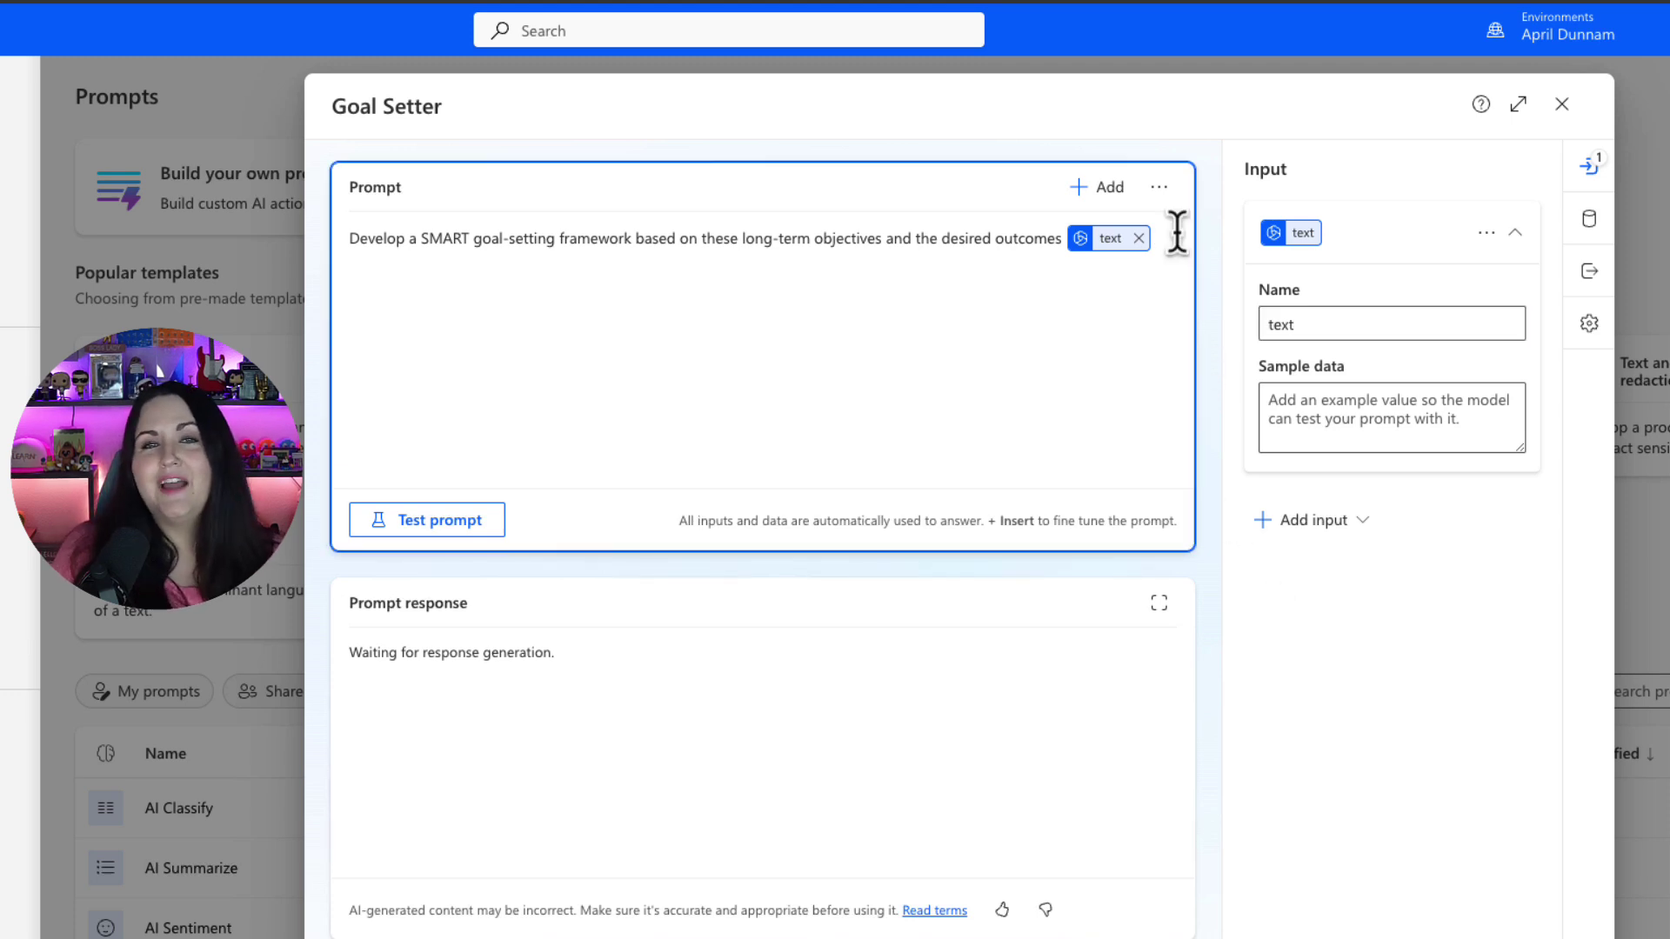
pyautogui.write('and /')
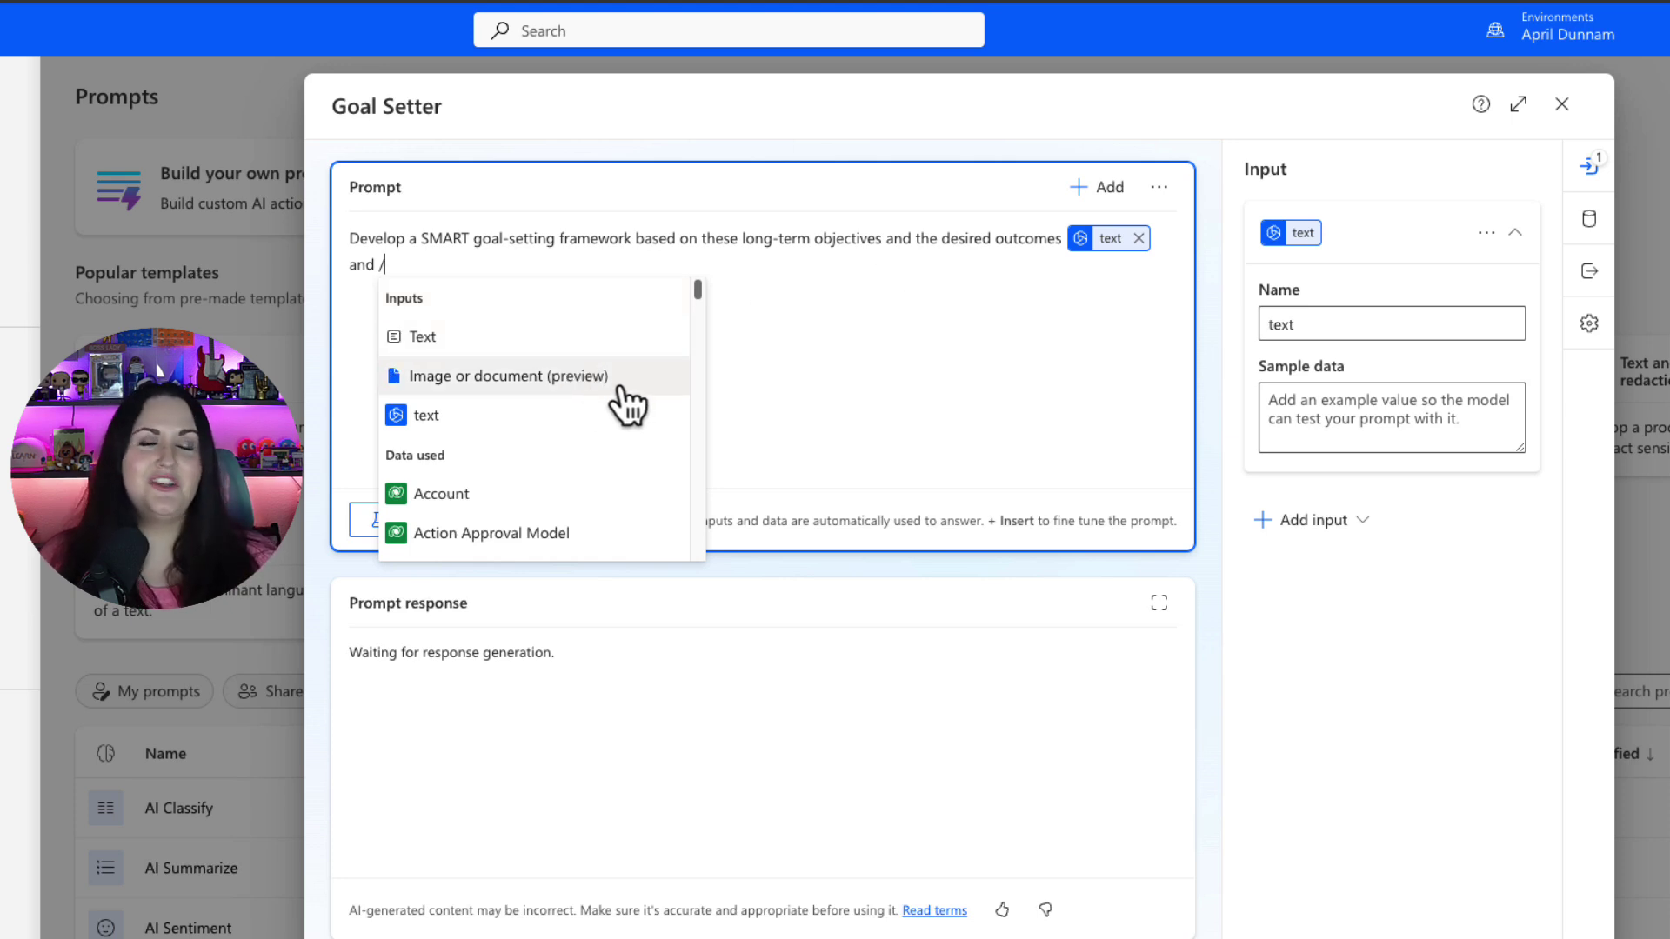
pyautogui.scroll(-2, 625, 470)
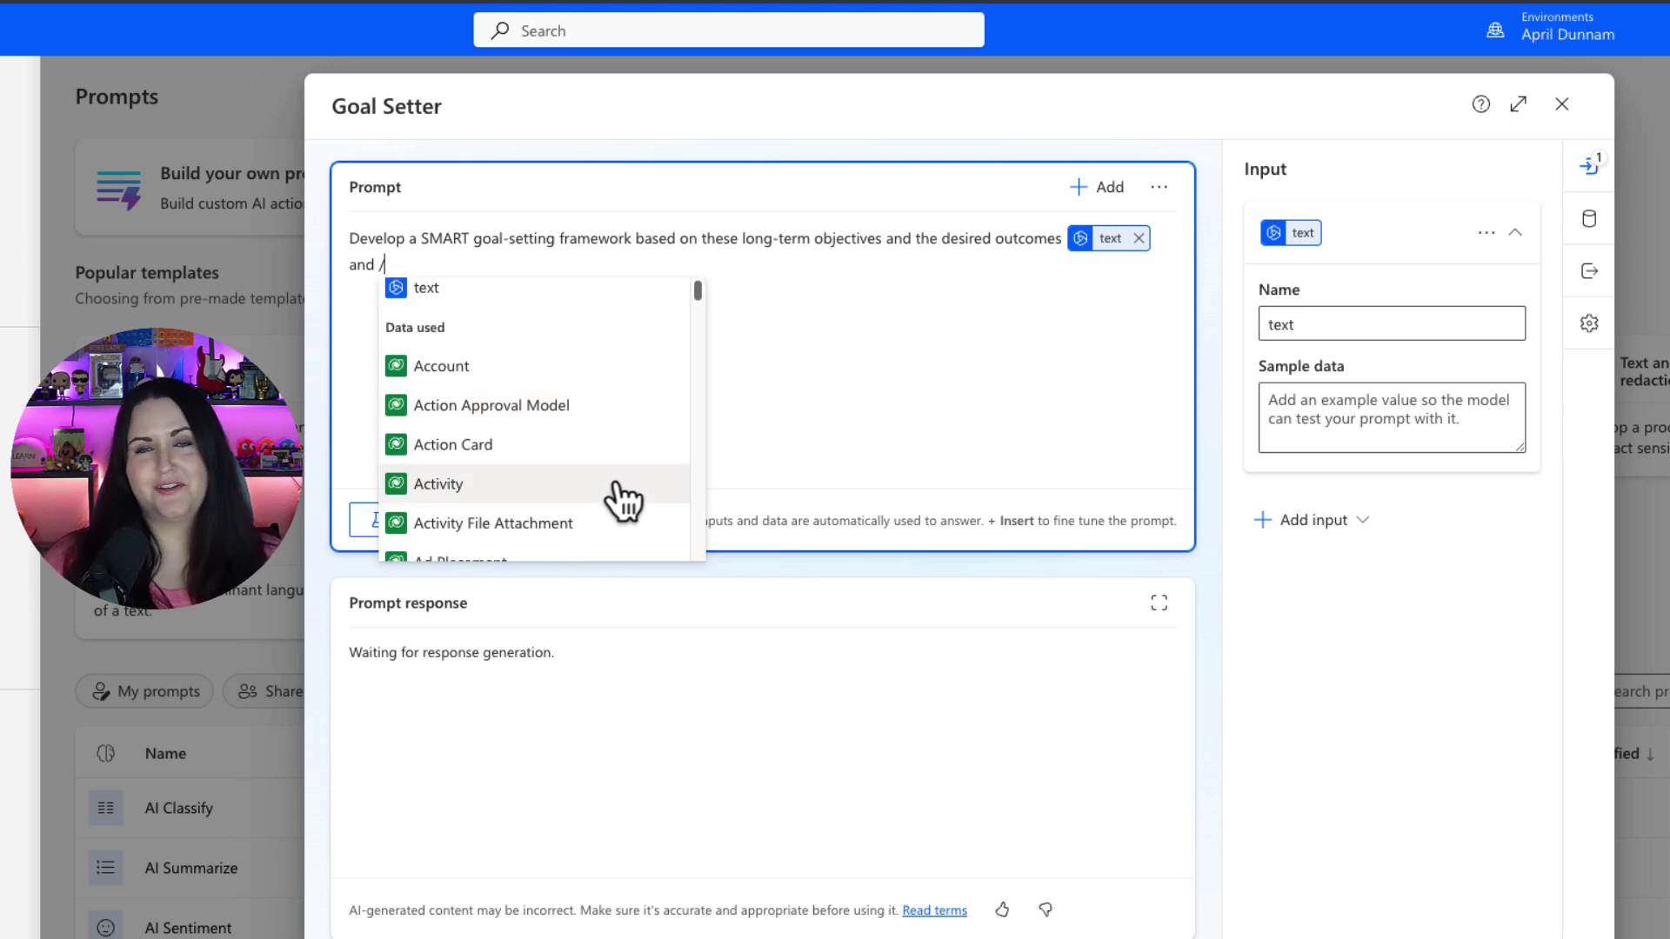
pyautogui.click(1392, 323)
pyautogui.click(1589, 323)
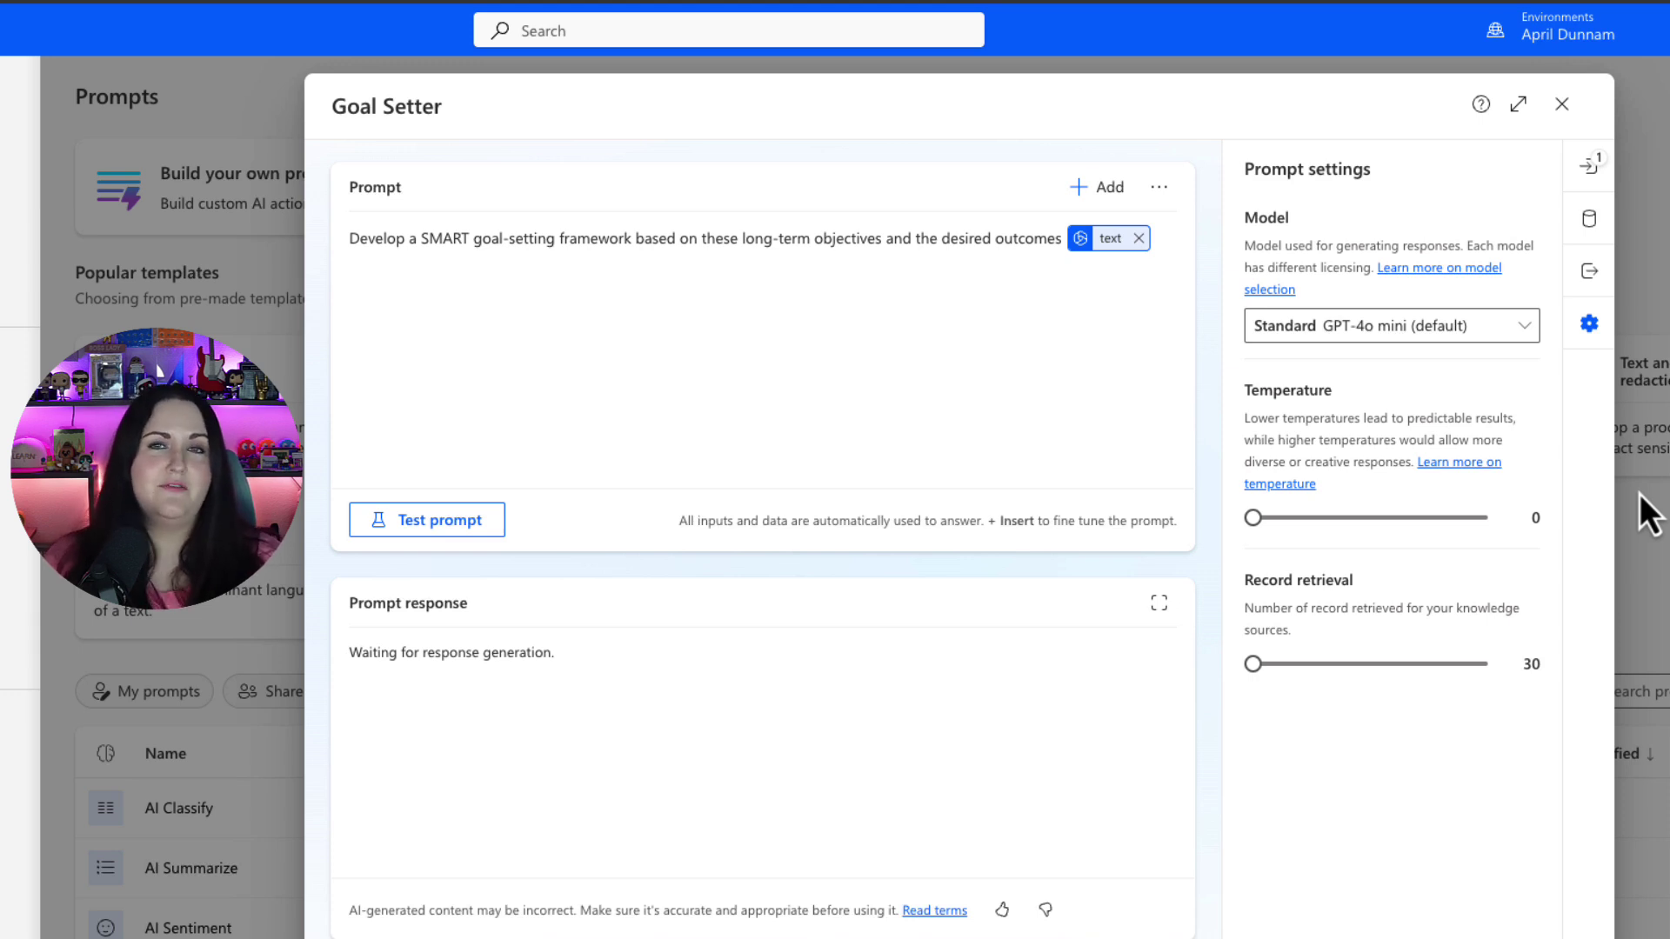
# Step: Review the available AI models, then return to the inputs panel showing the 'text' input
pyautogui.click(1527, 334)
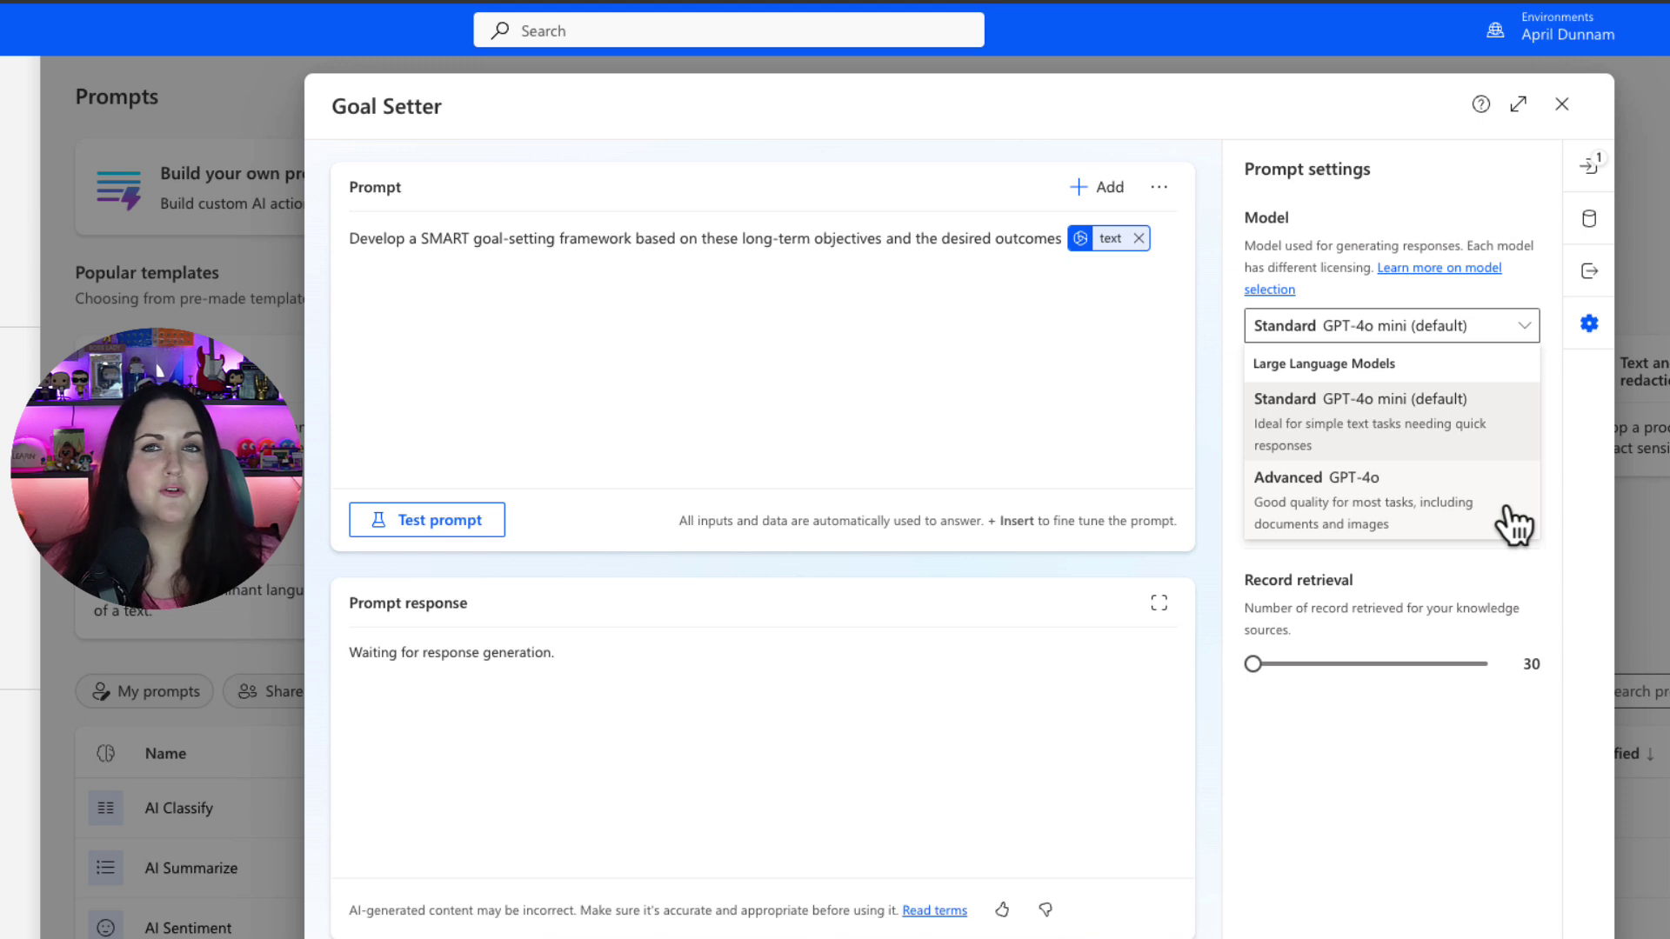
pyautogui.click(1181, 246)
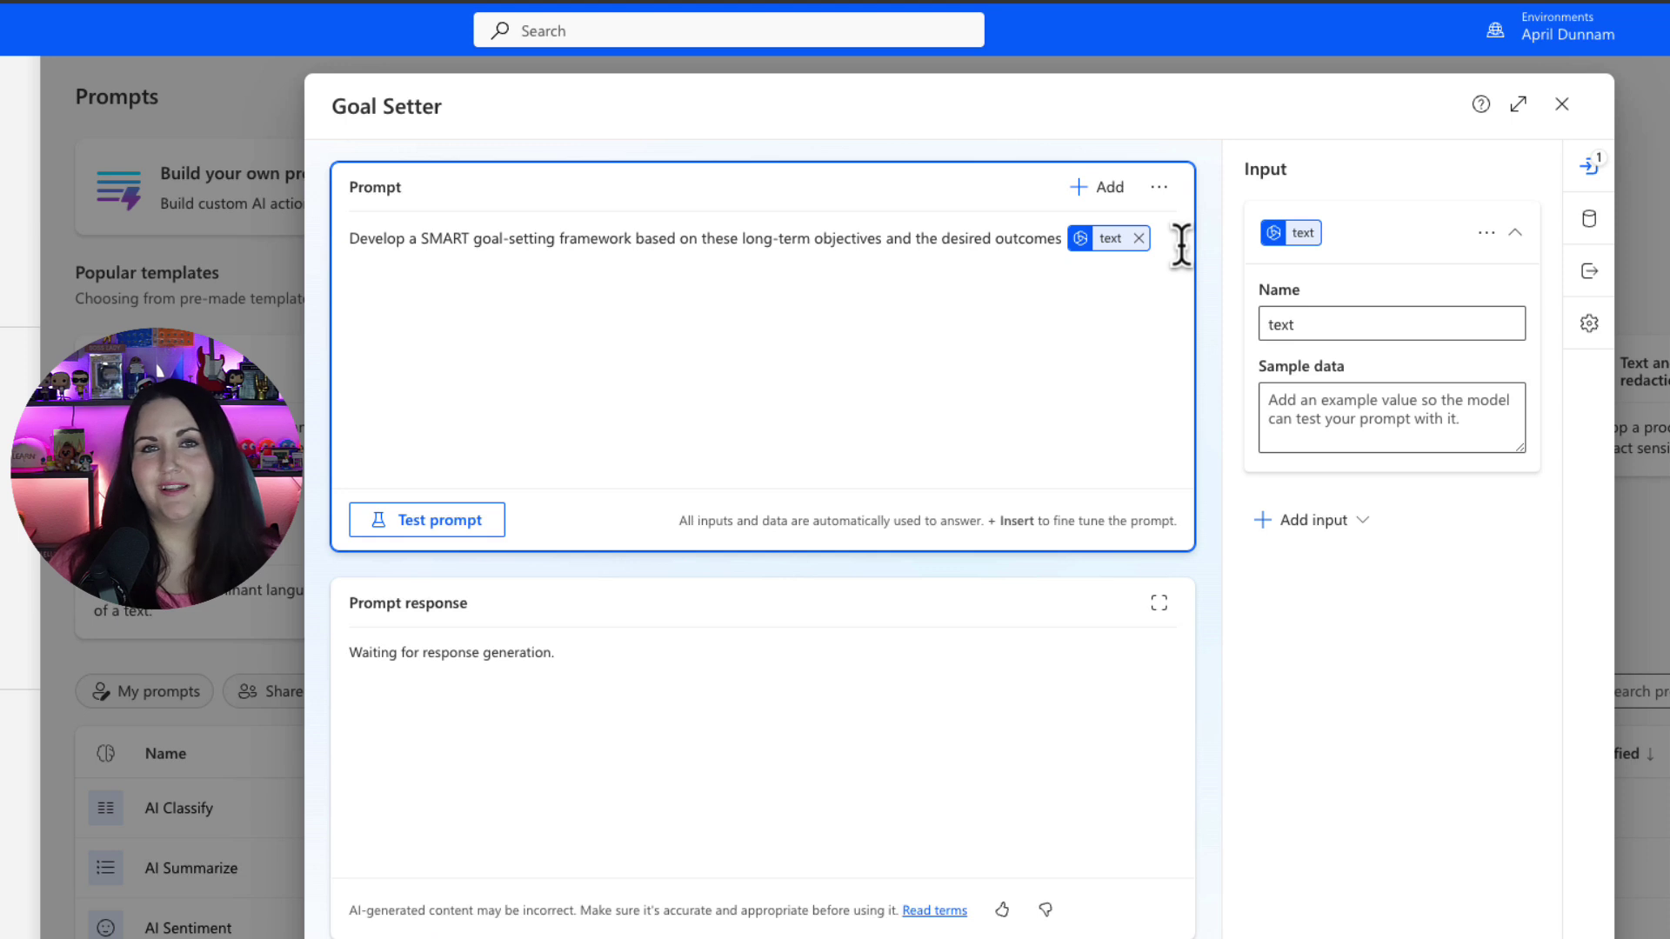
# Step: Continue the prompt with 'and this vision board' and insert an image or document input
pyautogui.write('a')
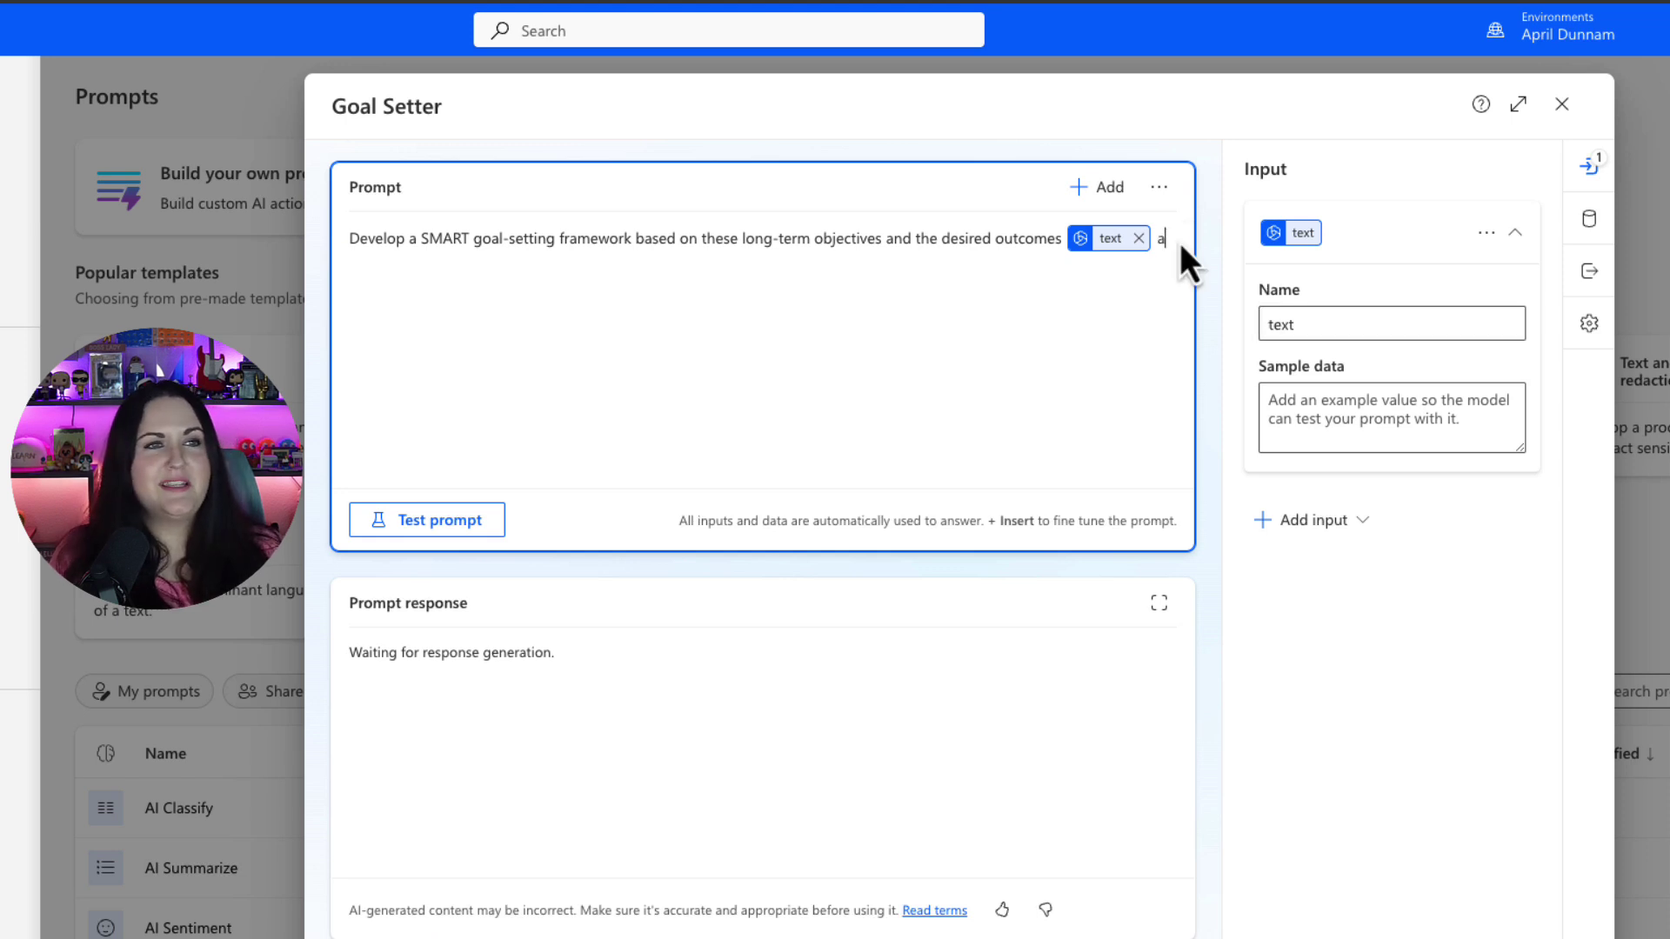
pyautogui.write('nd this vision boar')
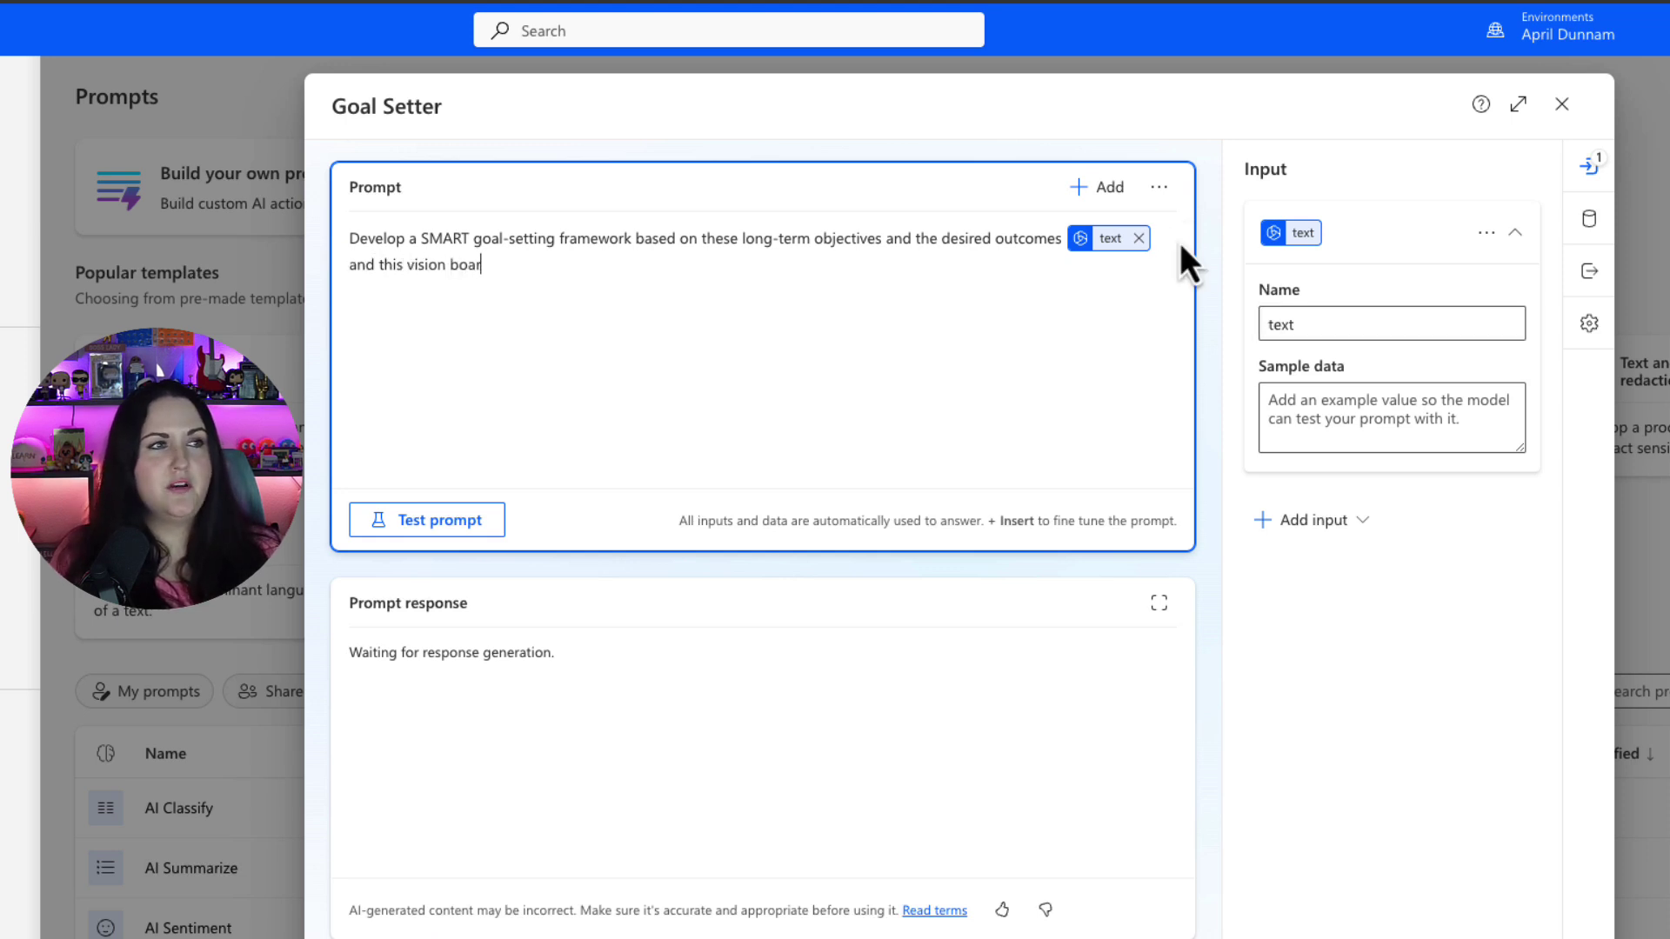
pyautogui.write('d /')
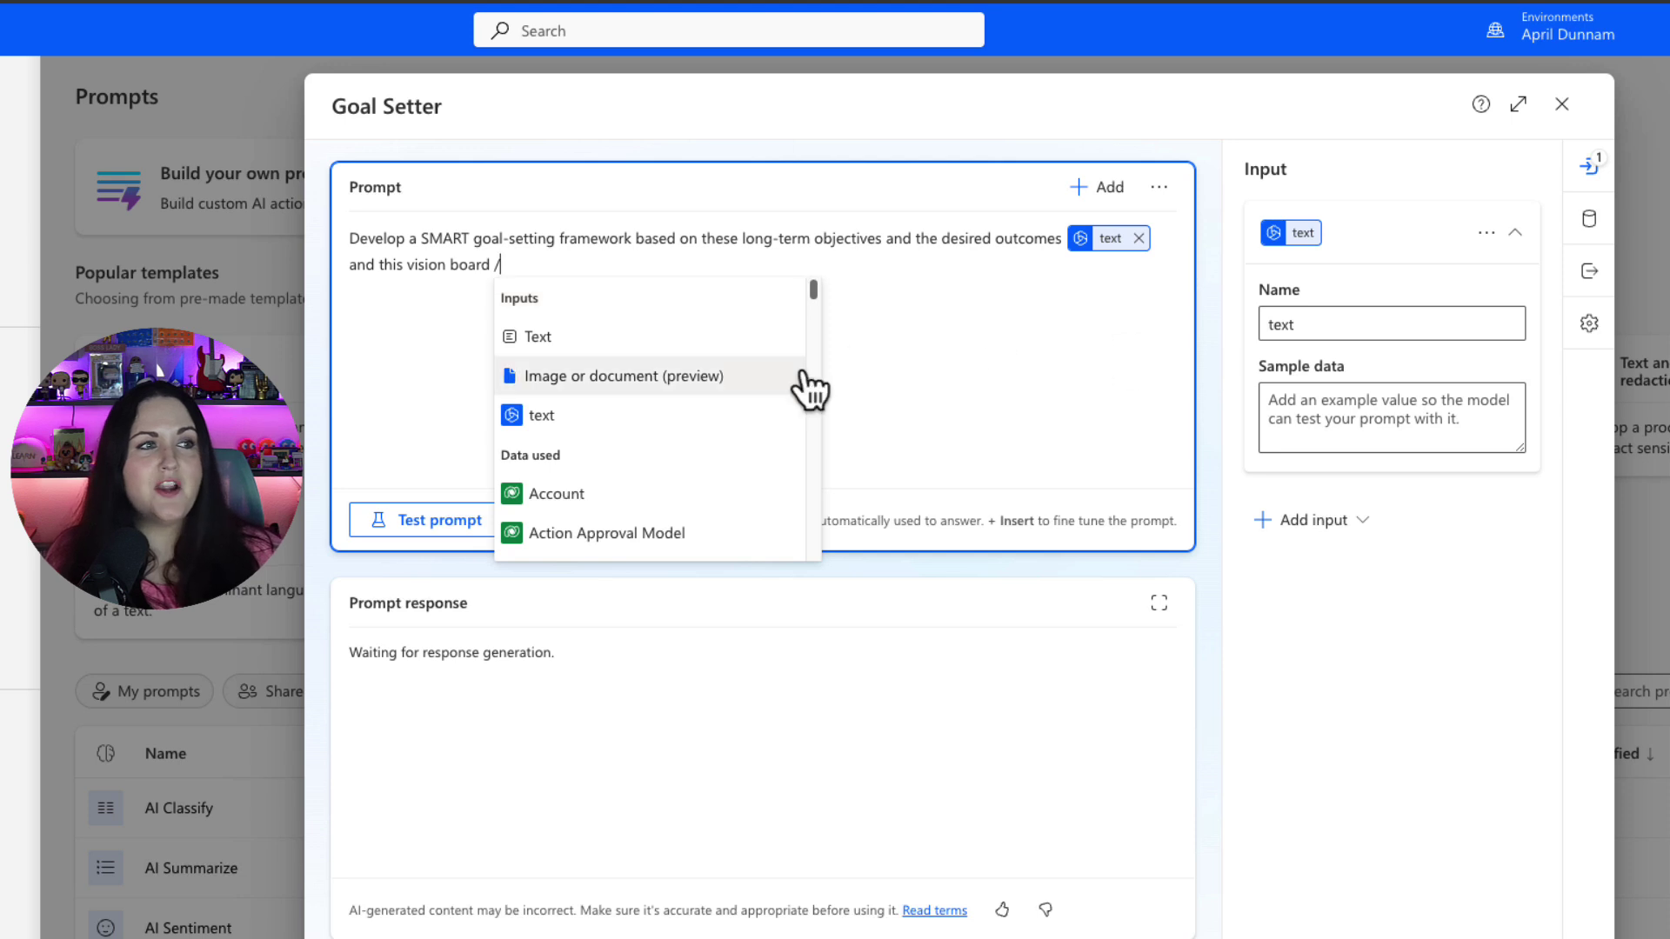
pyautogui.click(692, 390)
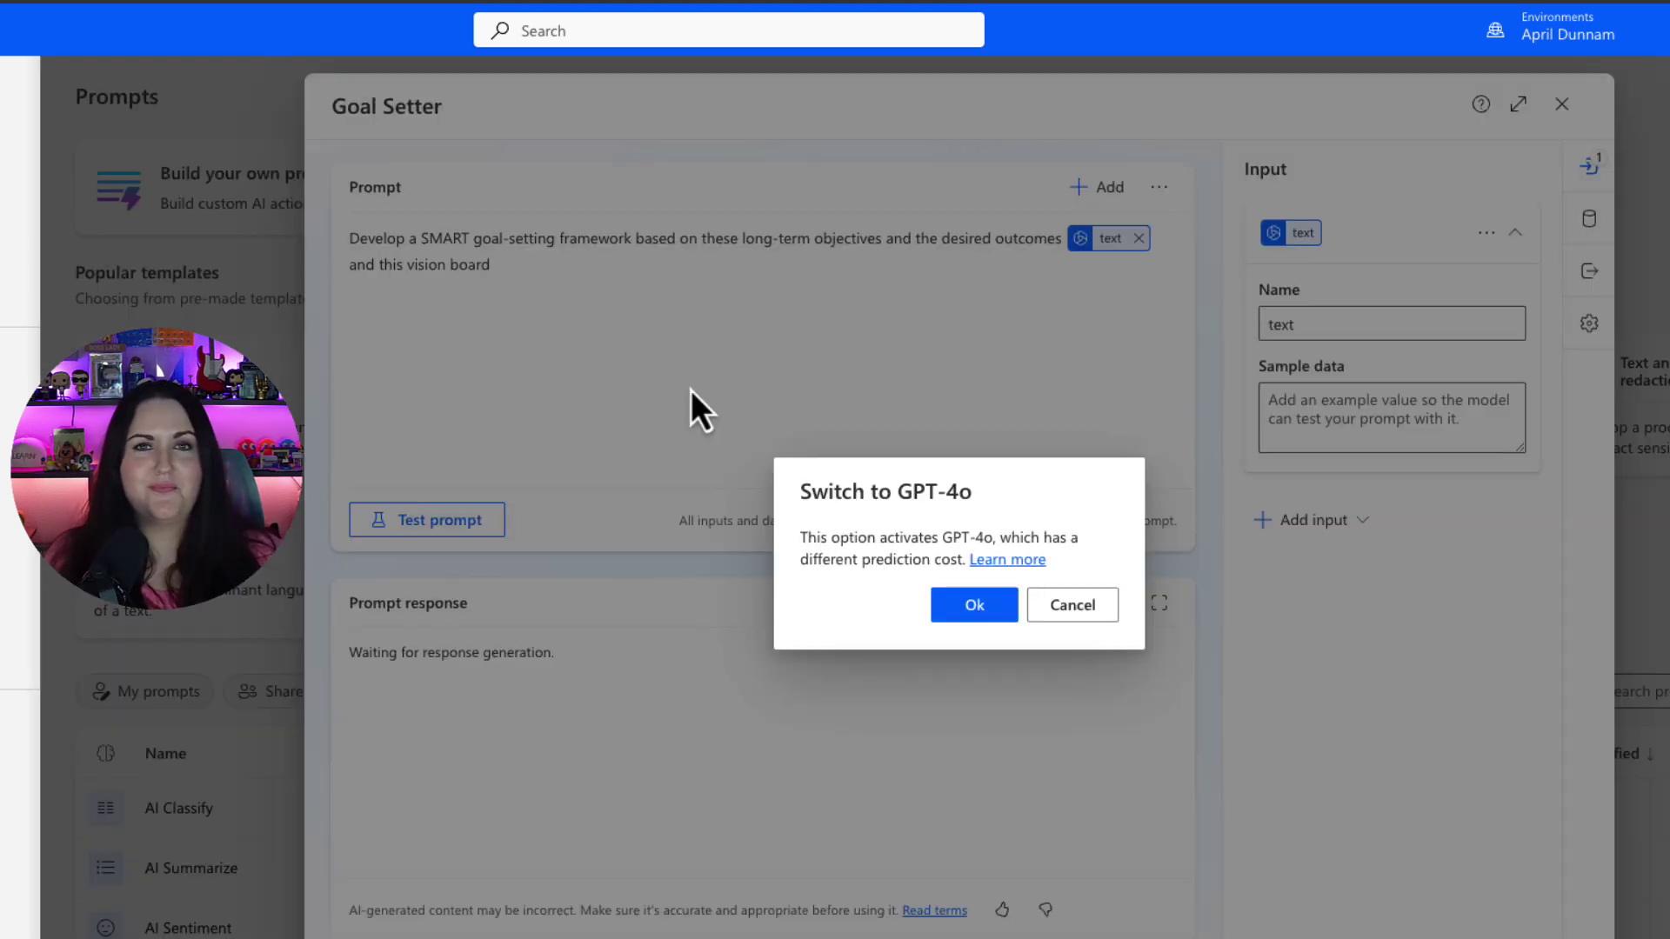
# Step: Switch to GPT-4o and add a 'VisionBoard' image input with Untitled design (4).png as sample data
pyautogui.click(974, 604)
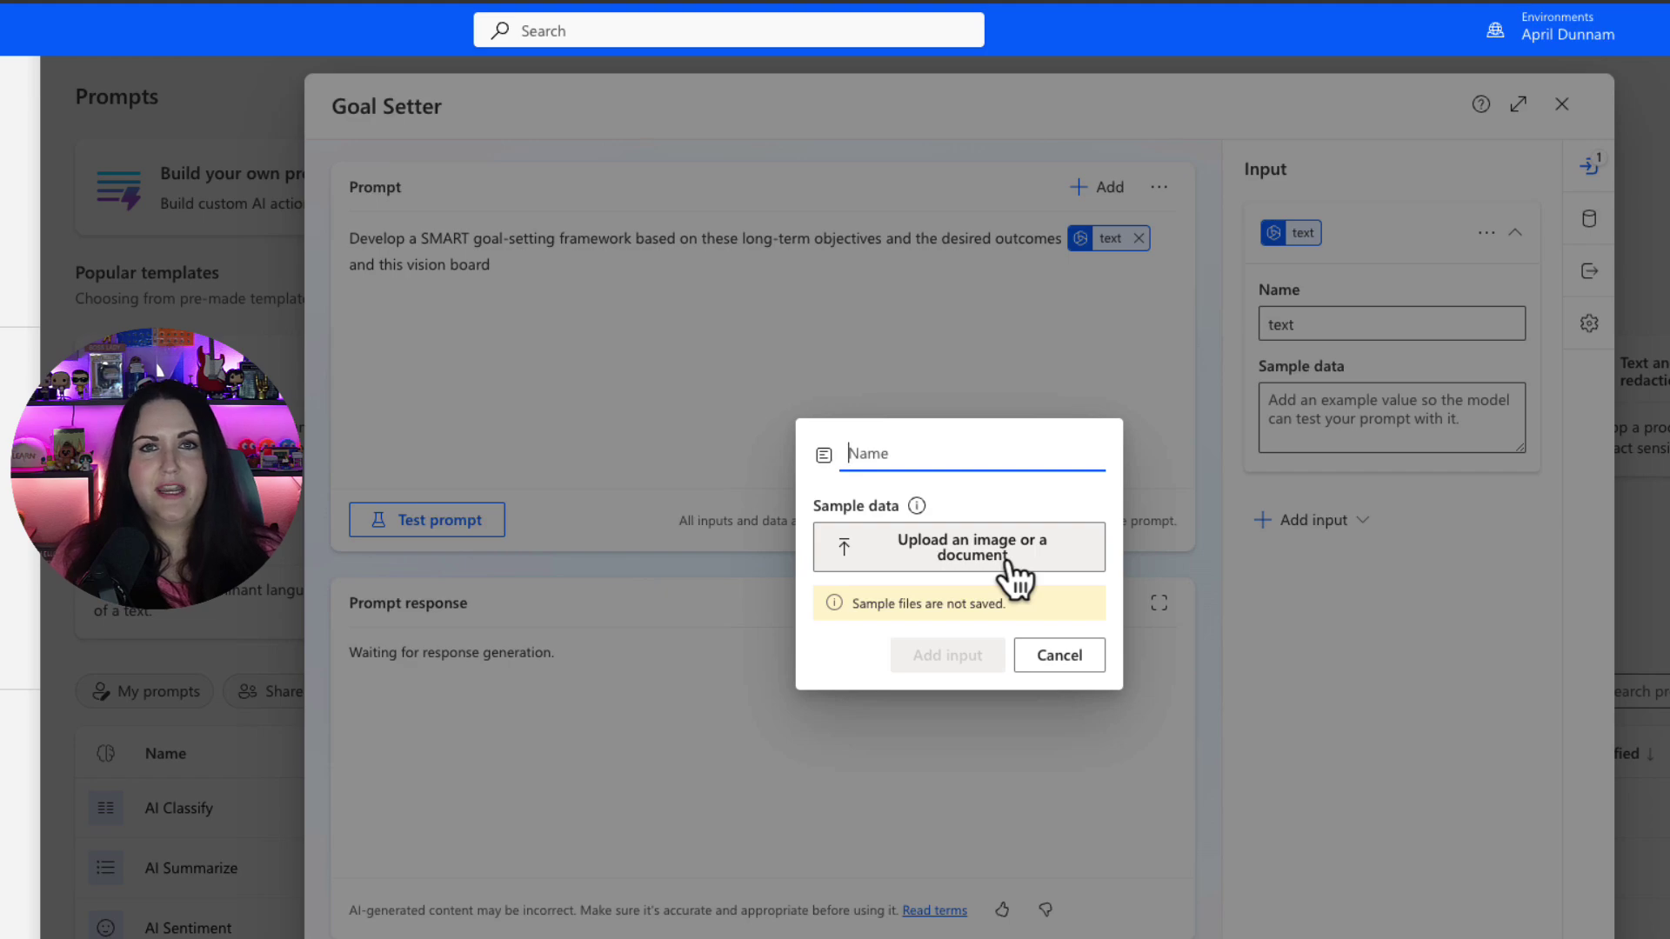
pyautogui.write('VisionBoard')
pyautogui.click(974, 553)
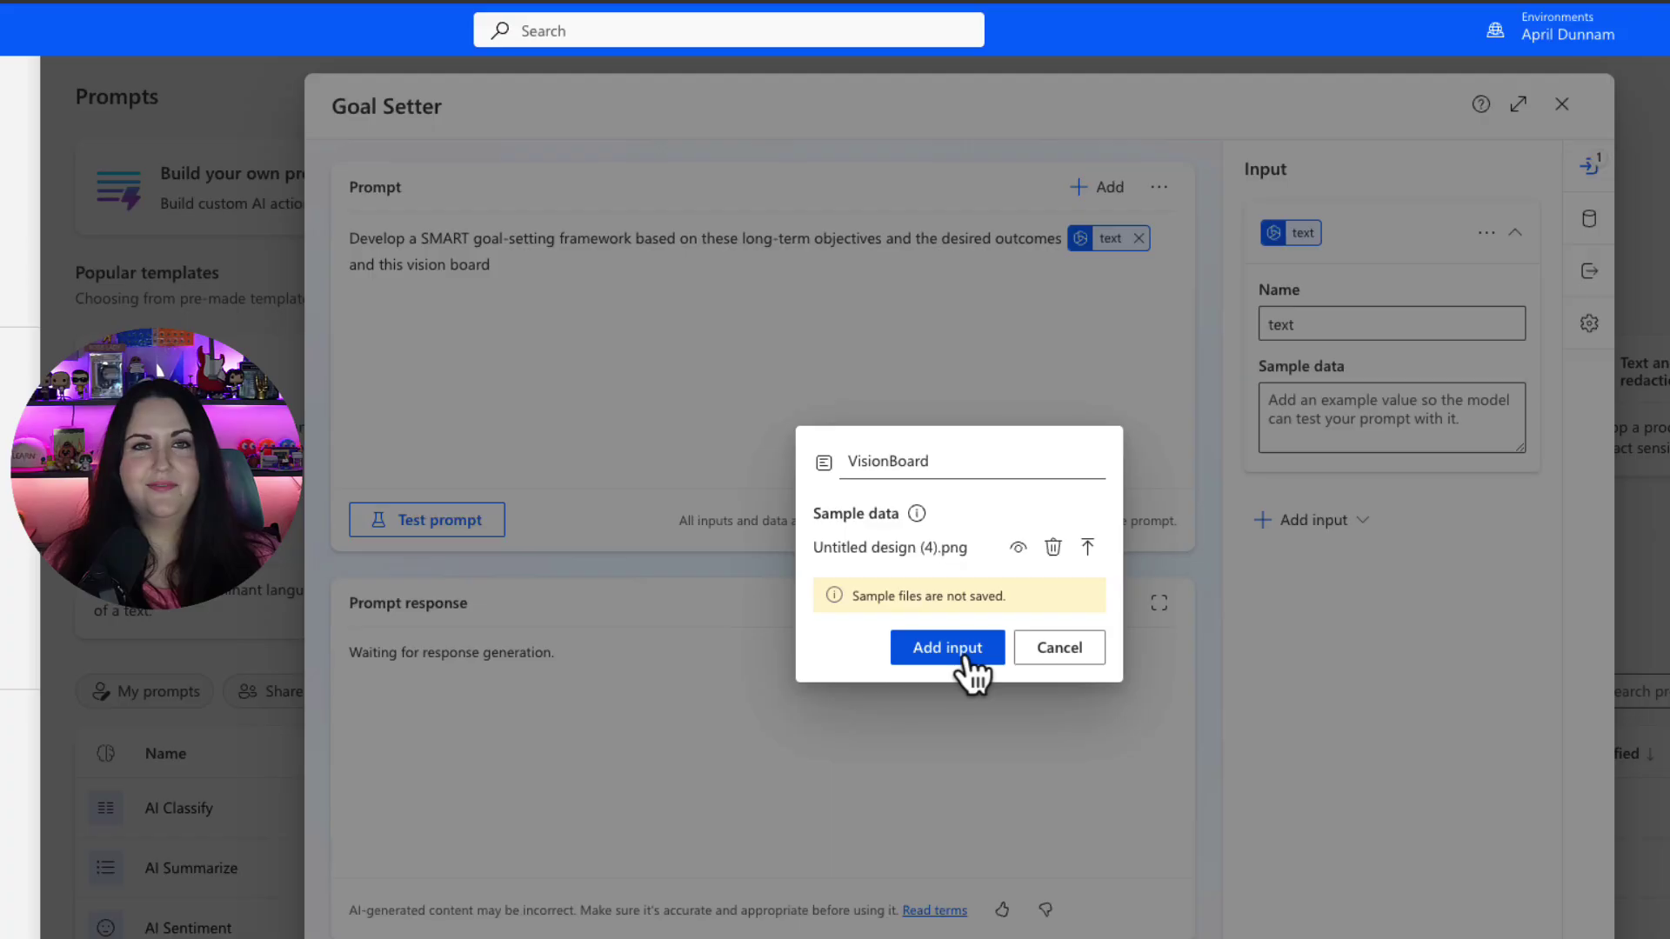
pyautogui.click(963, 657)
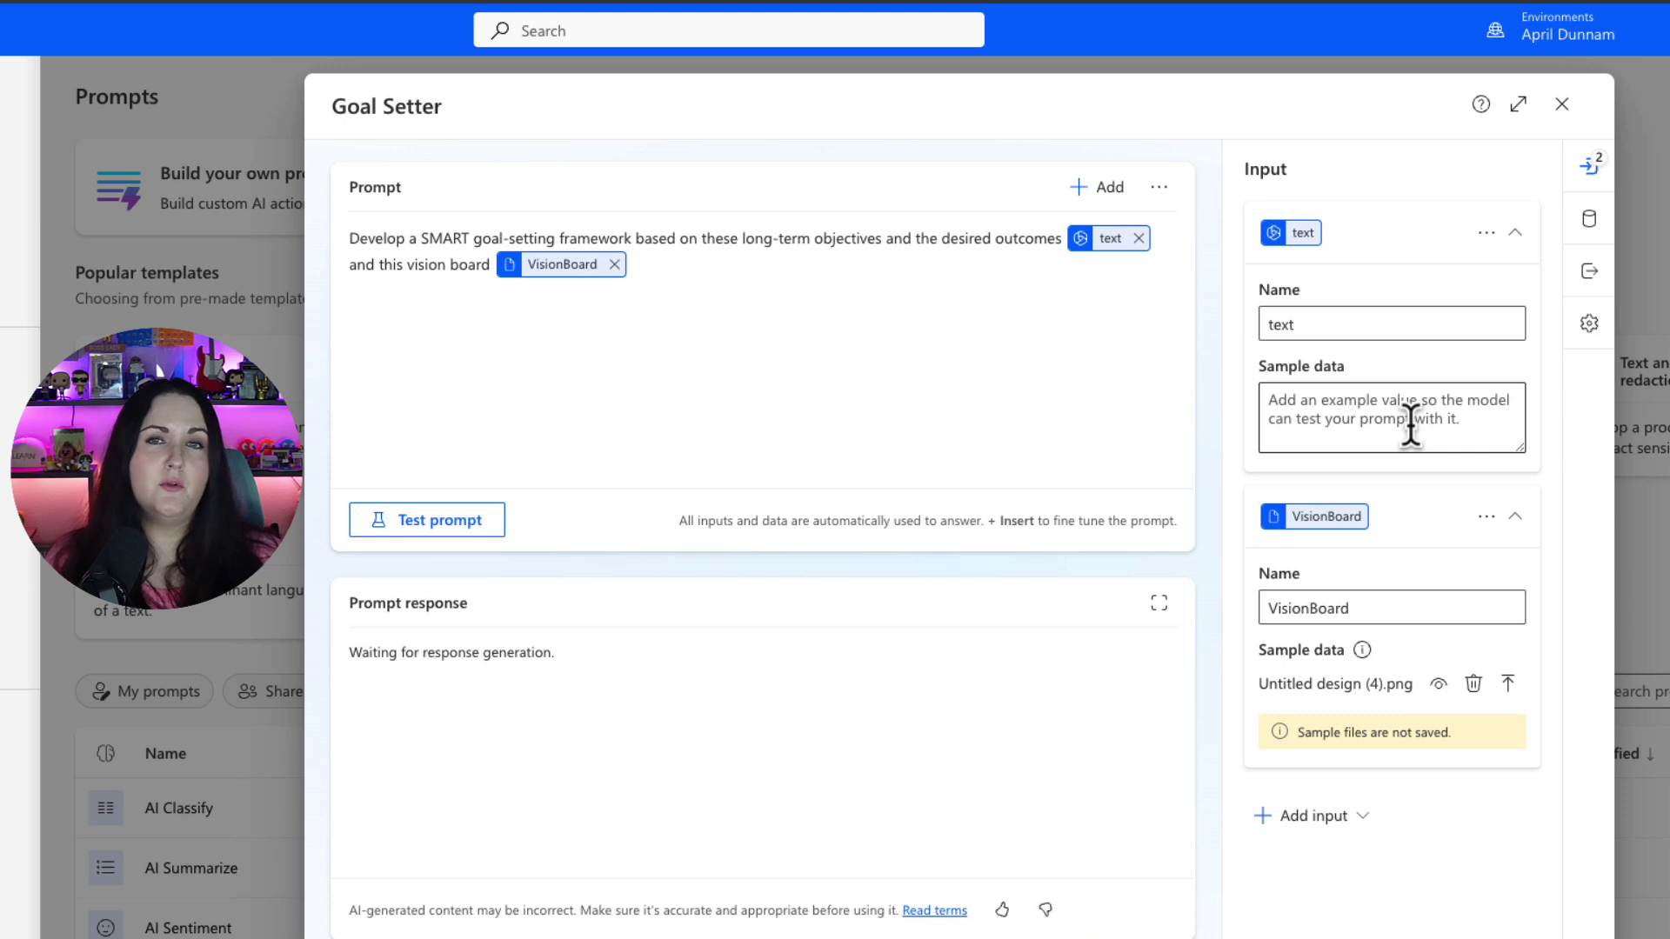
# Step: Paste the goals list (EP release, 12 live shows) as text sample data and test the prompt
pyautogui.click(1411, 424)
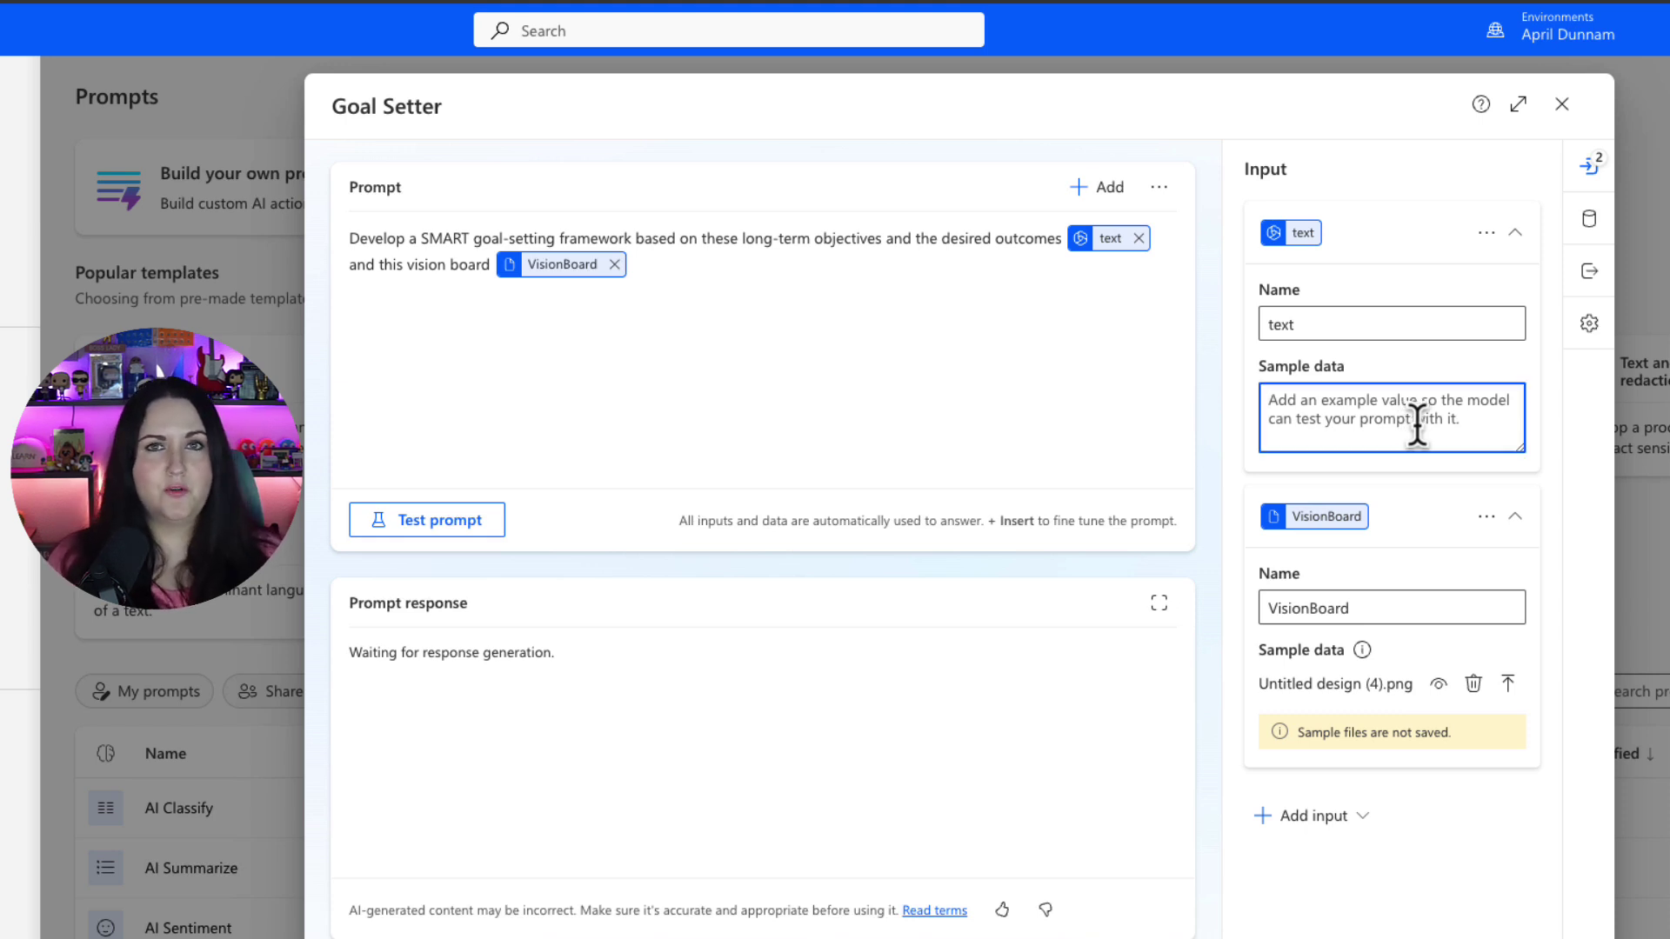
pyautogui.hotkey('ctrl', 'v')
pyautogui.scroll(3, 1403, 419)
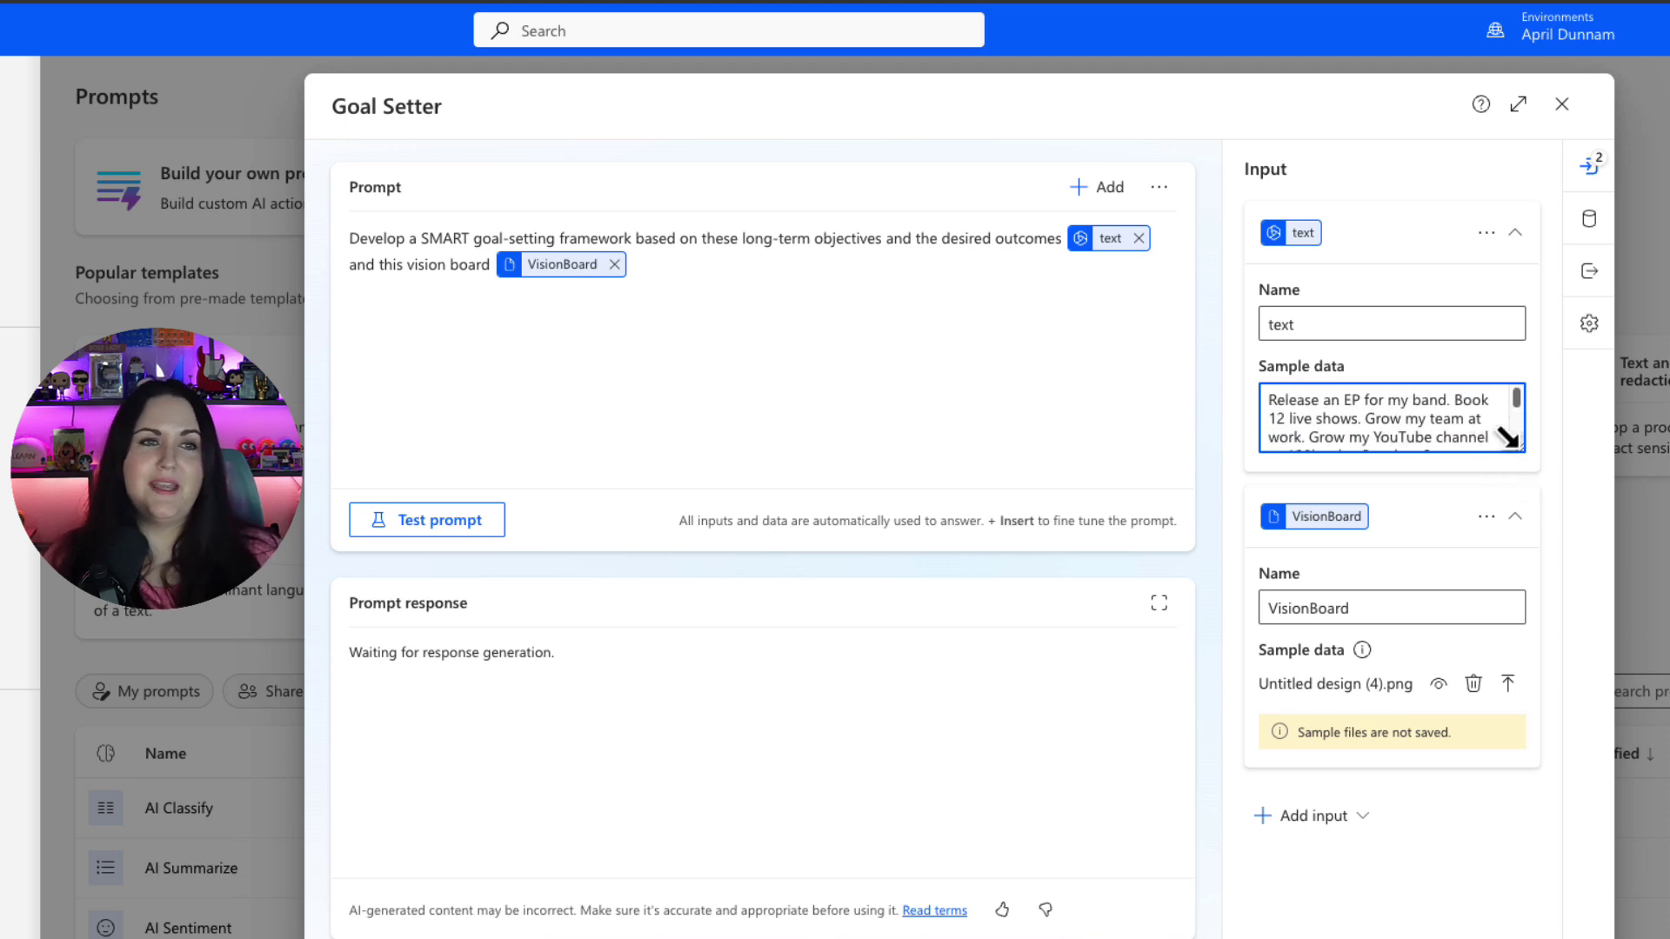
pyautogui.moveTo(1507, 439); pyautogui.dragTo(1505, 520)
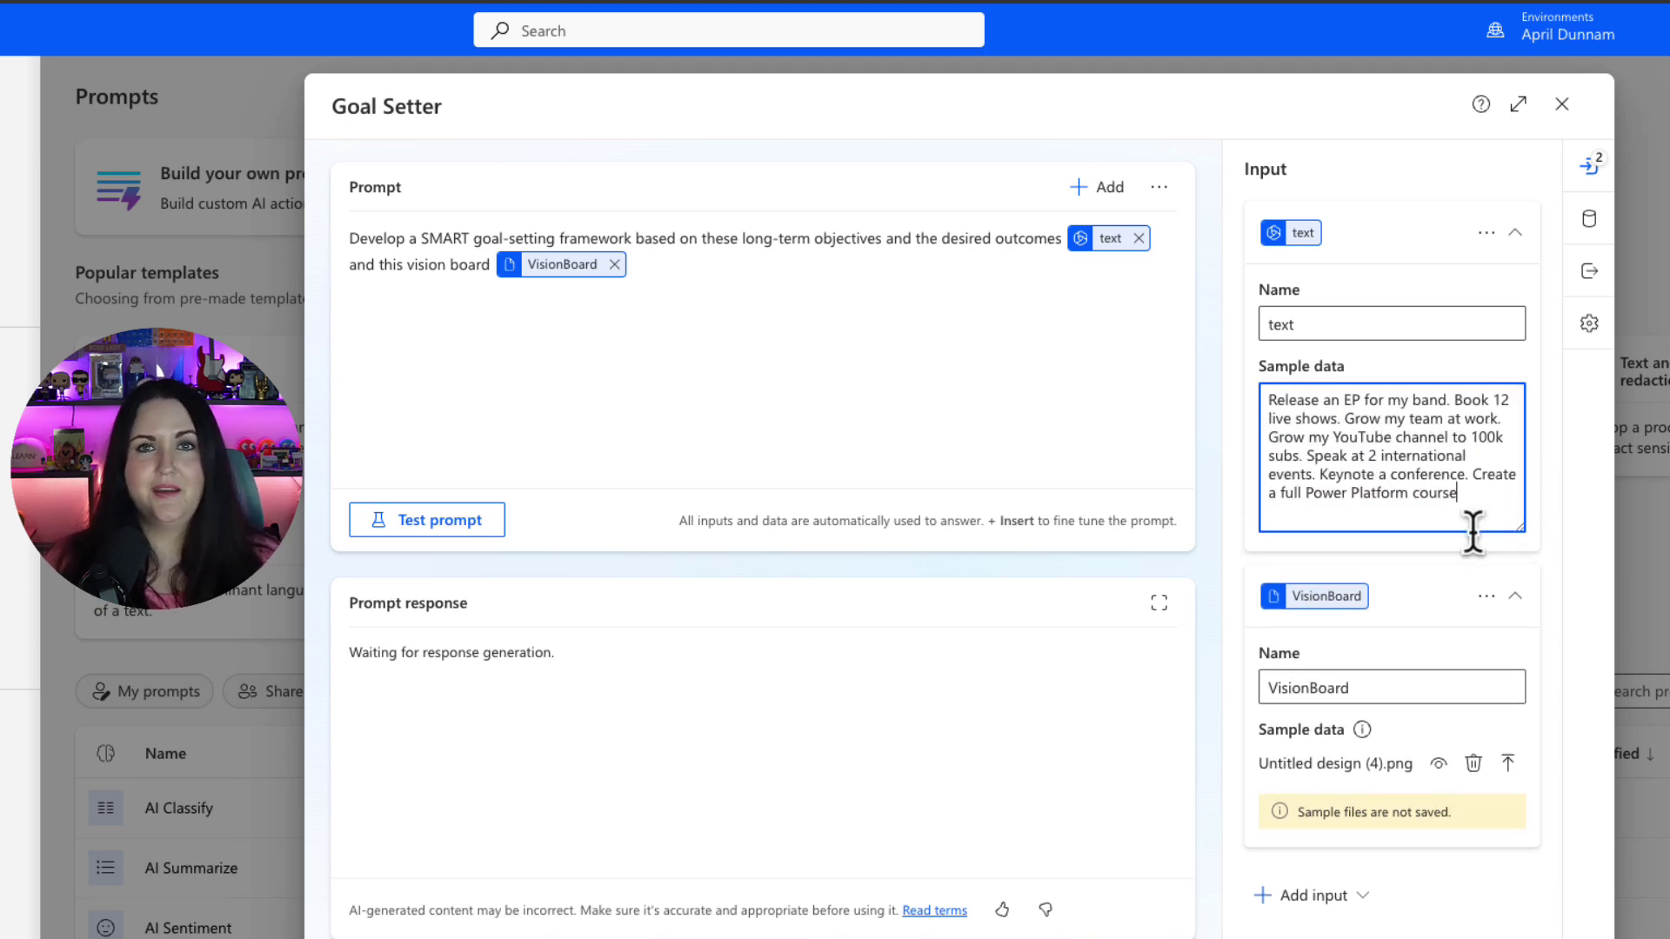
pyautogui.click(441, 531)
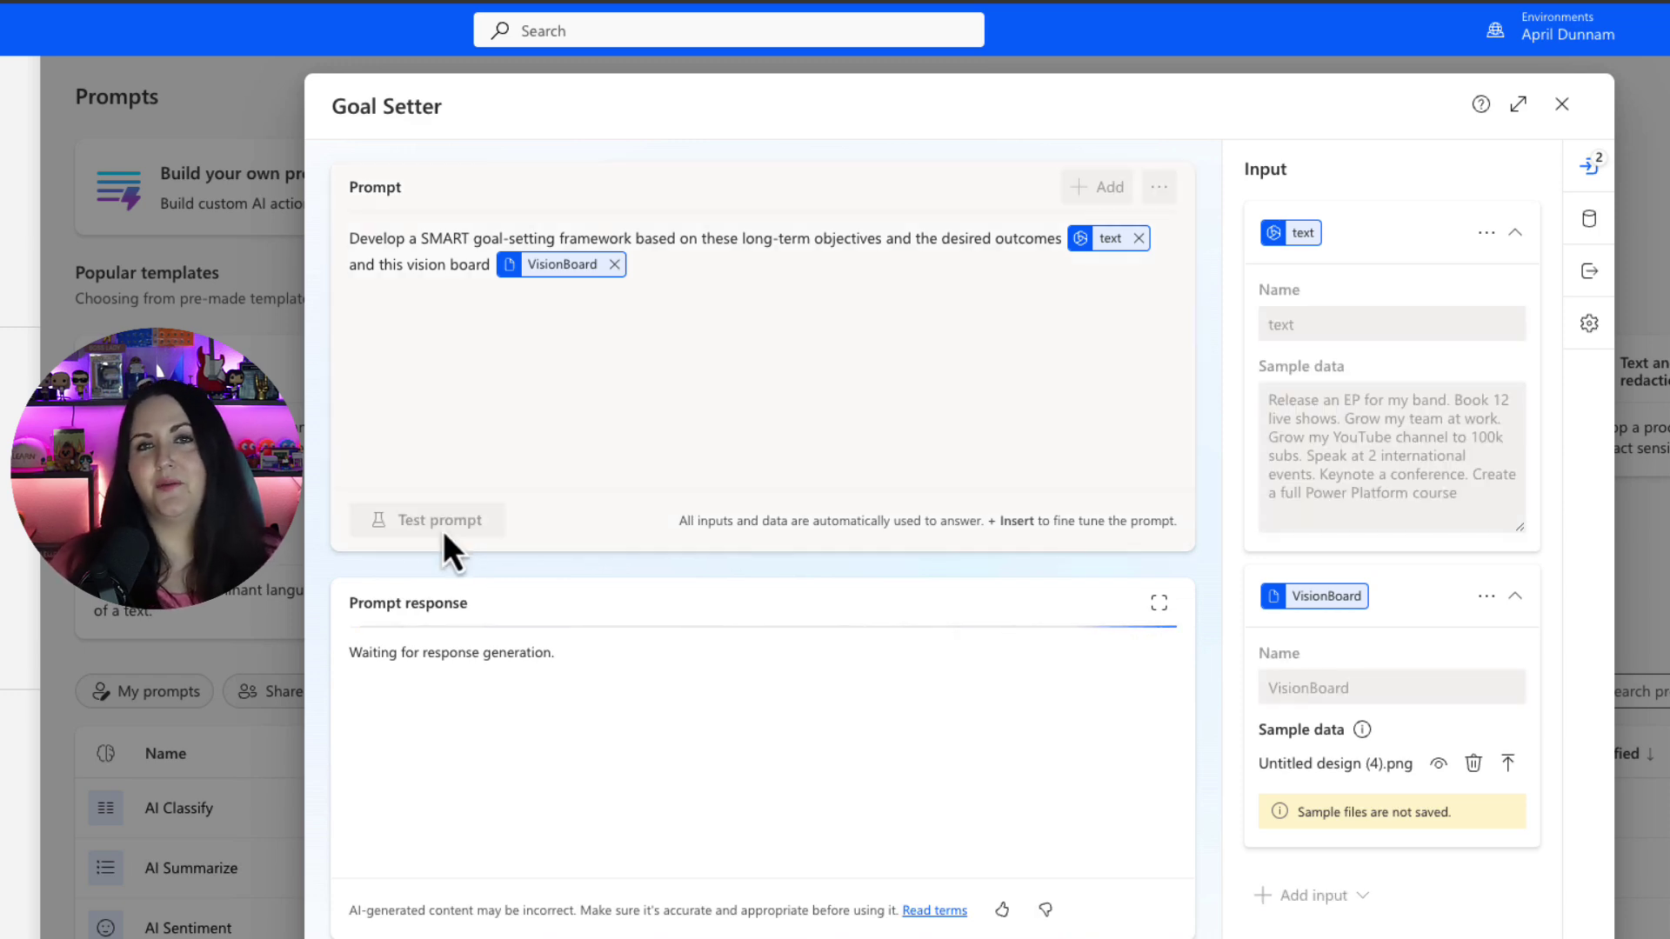
# Step: Expand the response panel to read the SMART framework, starting with 'Release an EP for my band'
pyautogui.click(1159, 602)
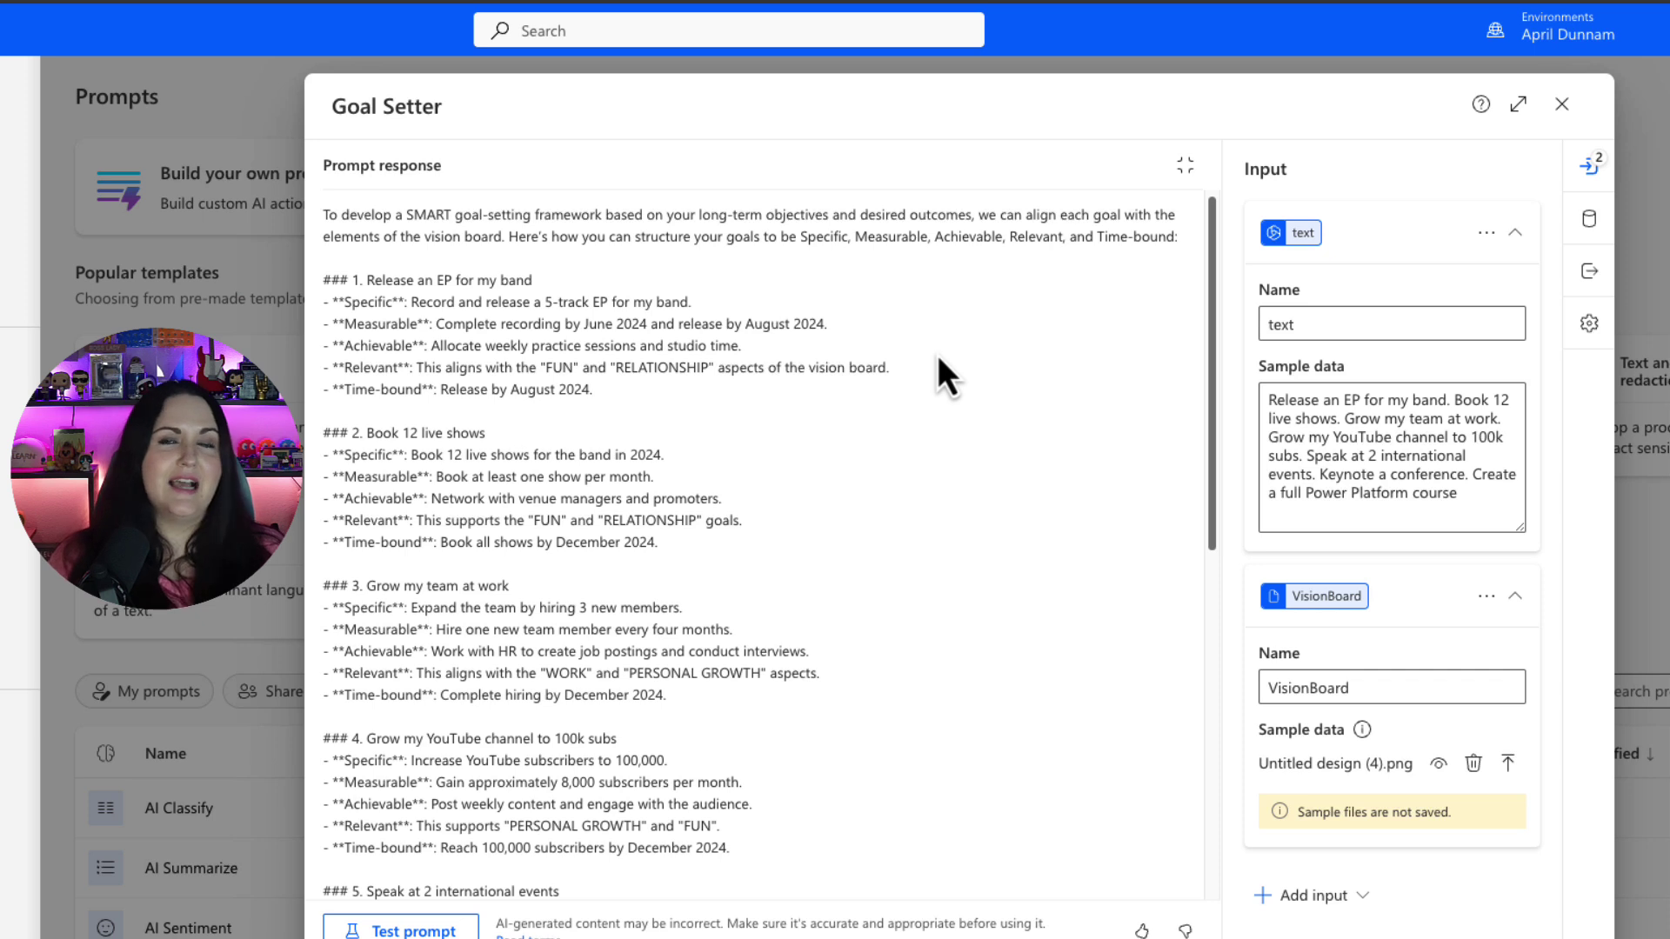
pyautogui.click(1464, 456)
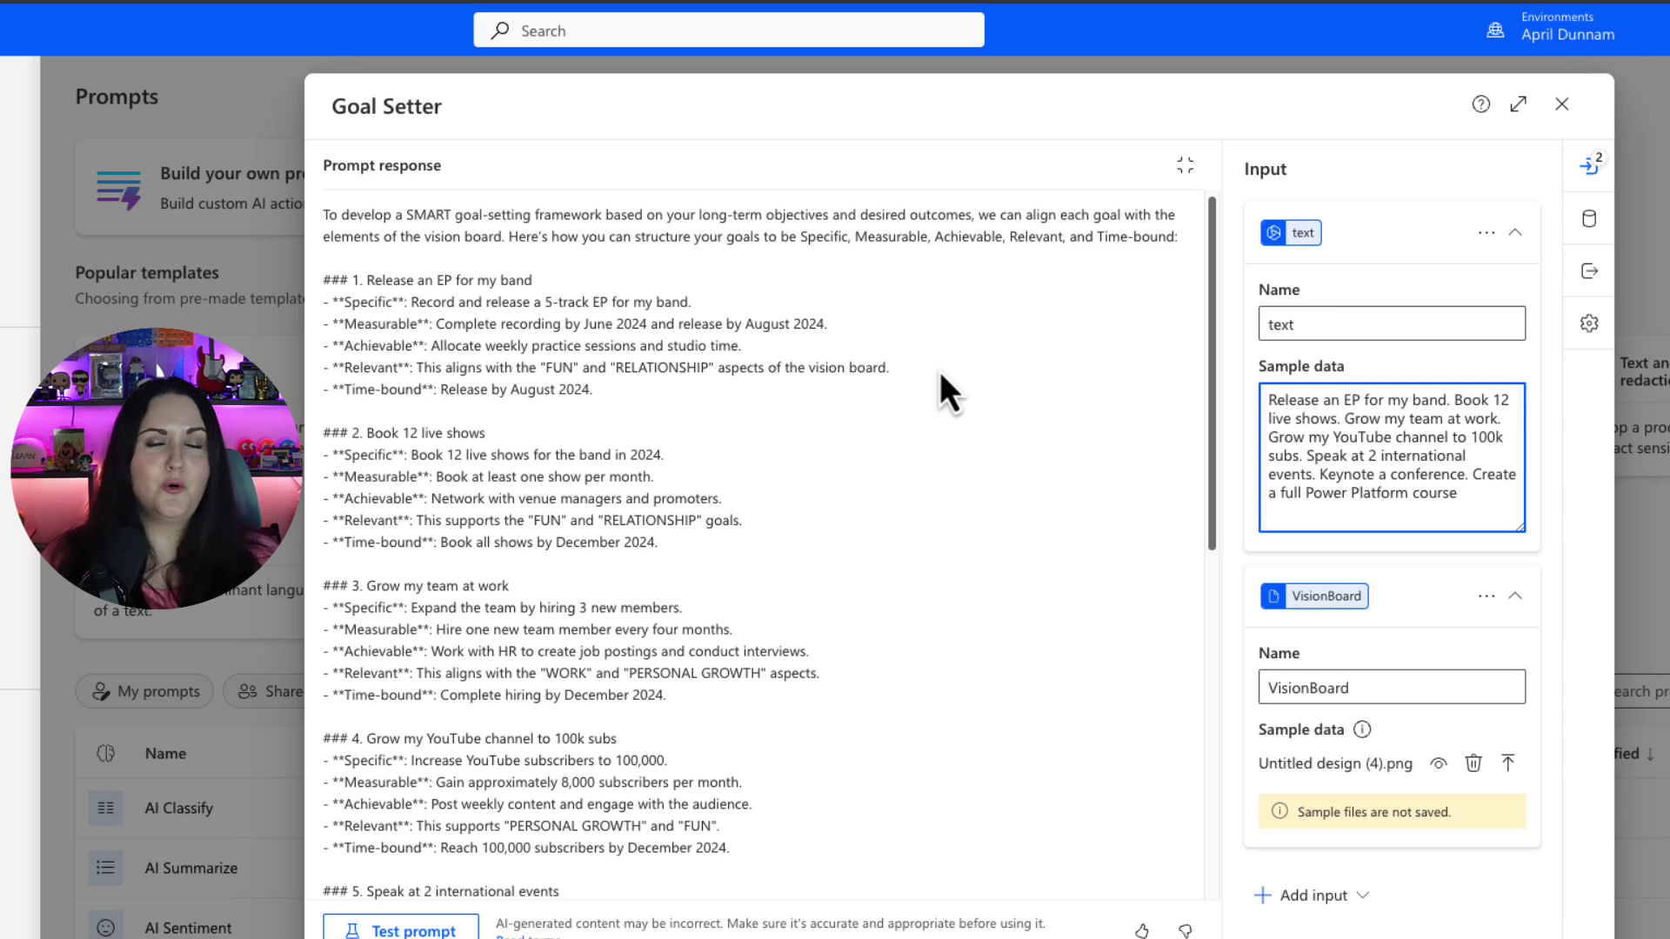
pyautogui.moveTo(892, 368); pyautogui.dragTo(359, 374)
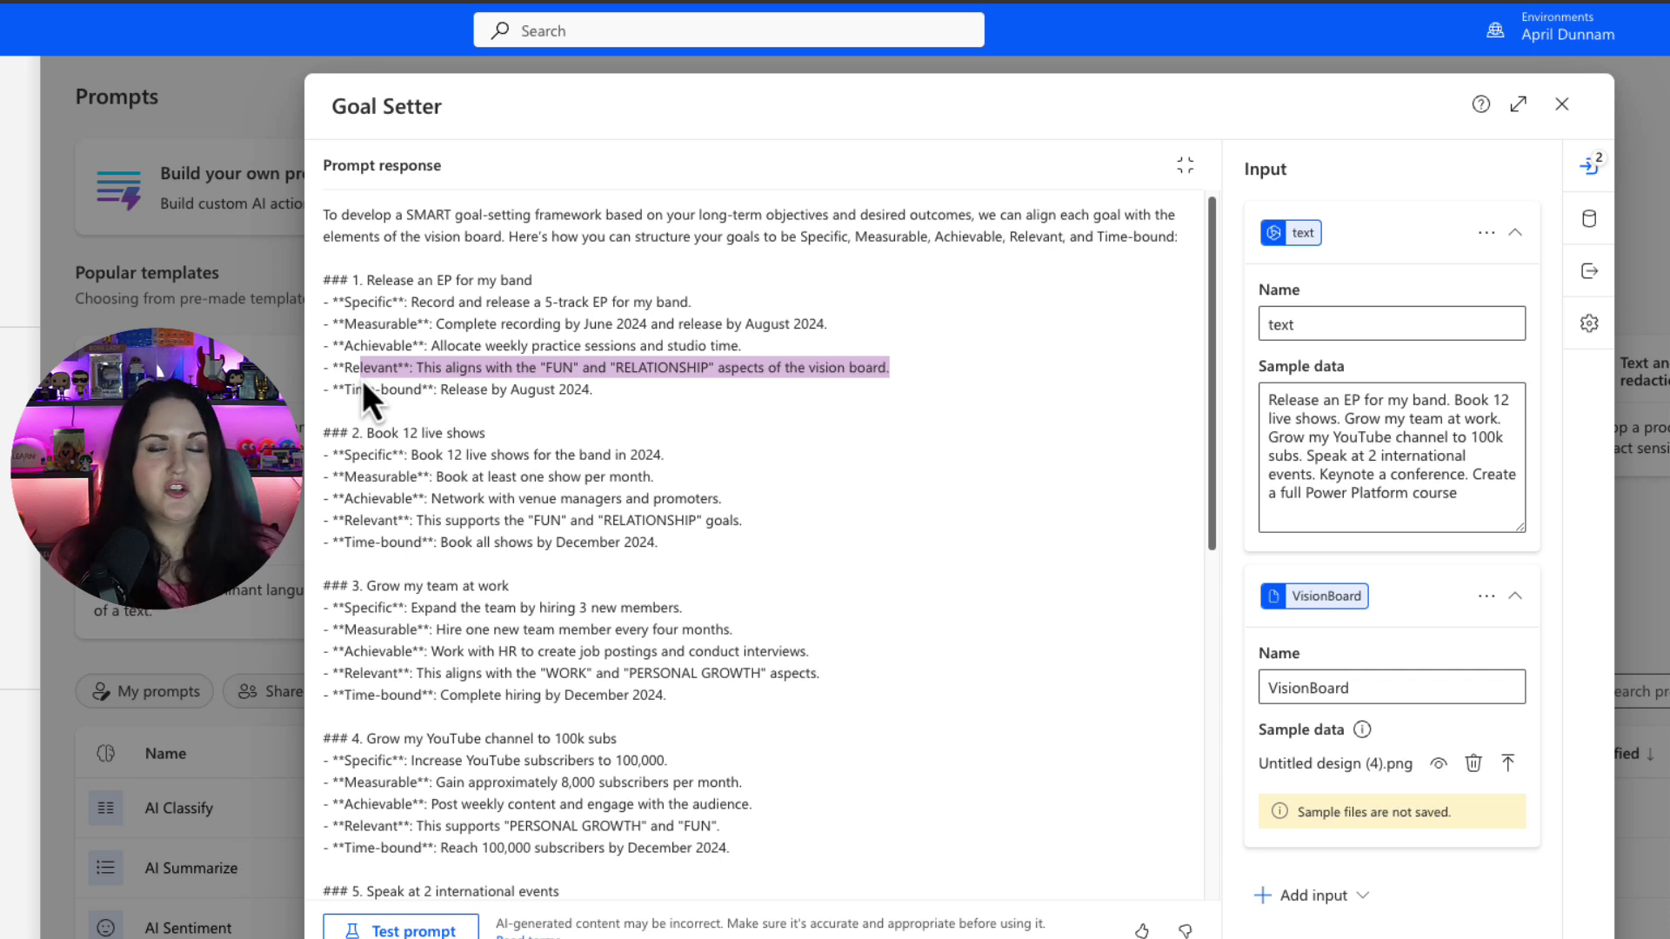
pyautogui.click(845, 348)
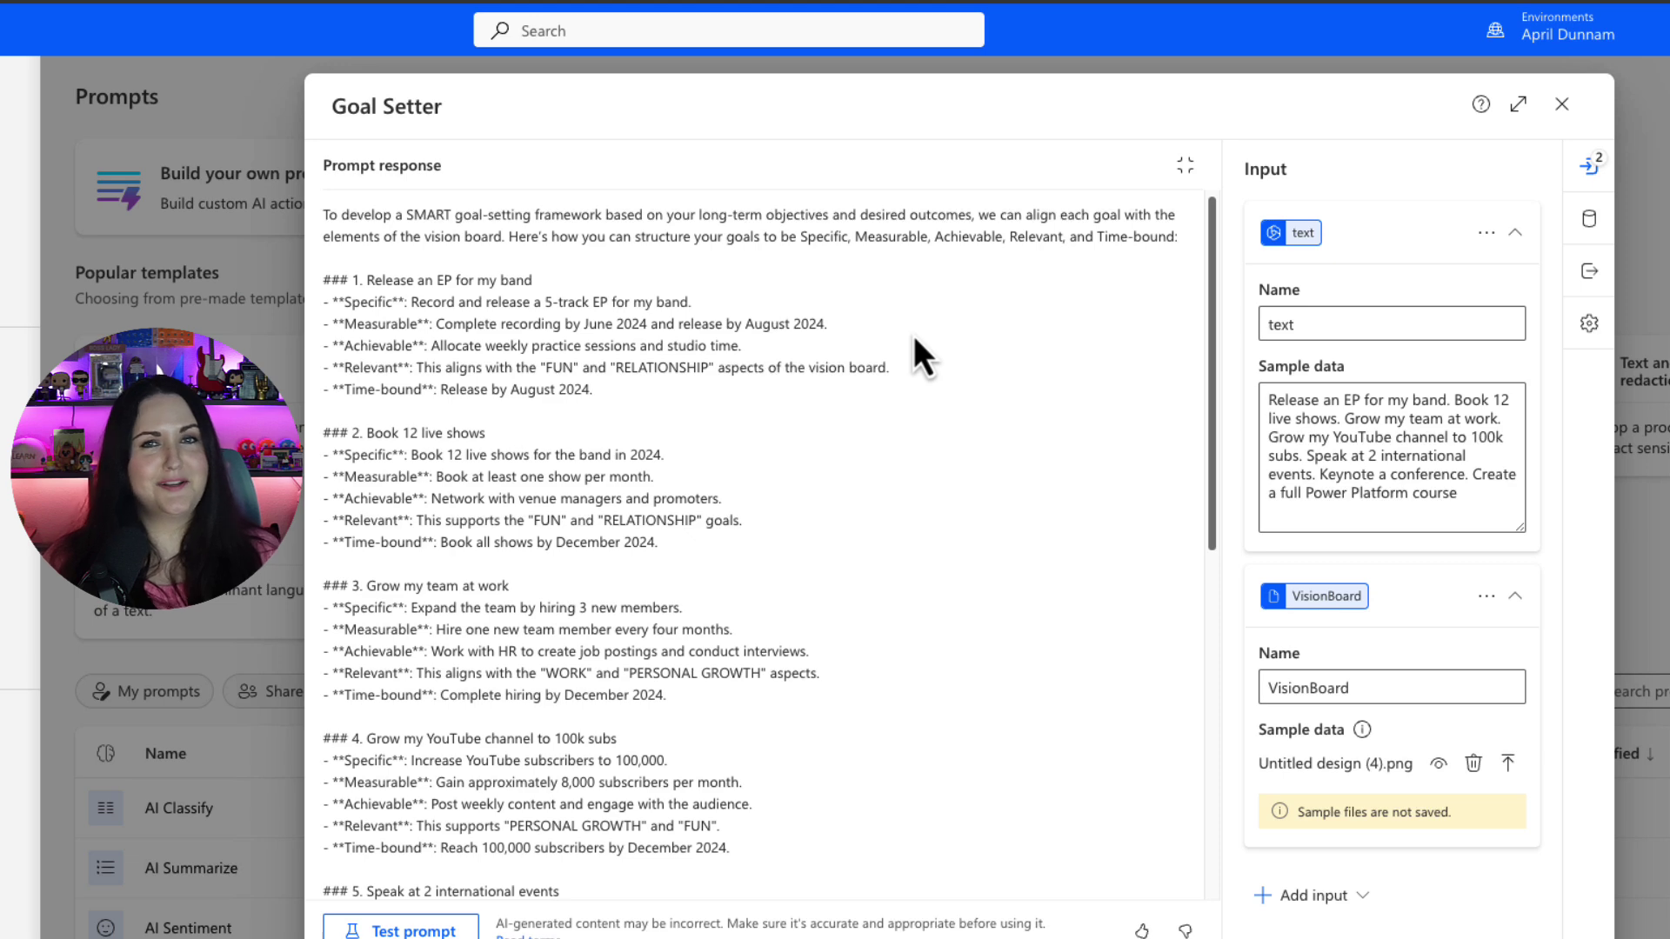
pyautogui.scroll(-3, 852, 402)
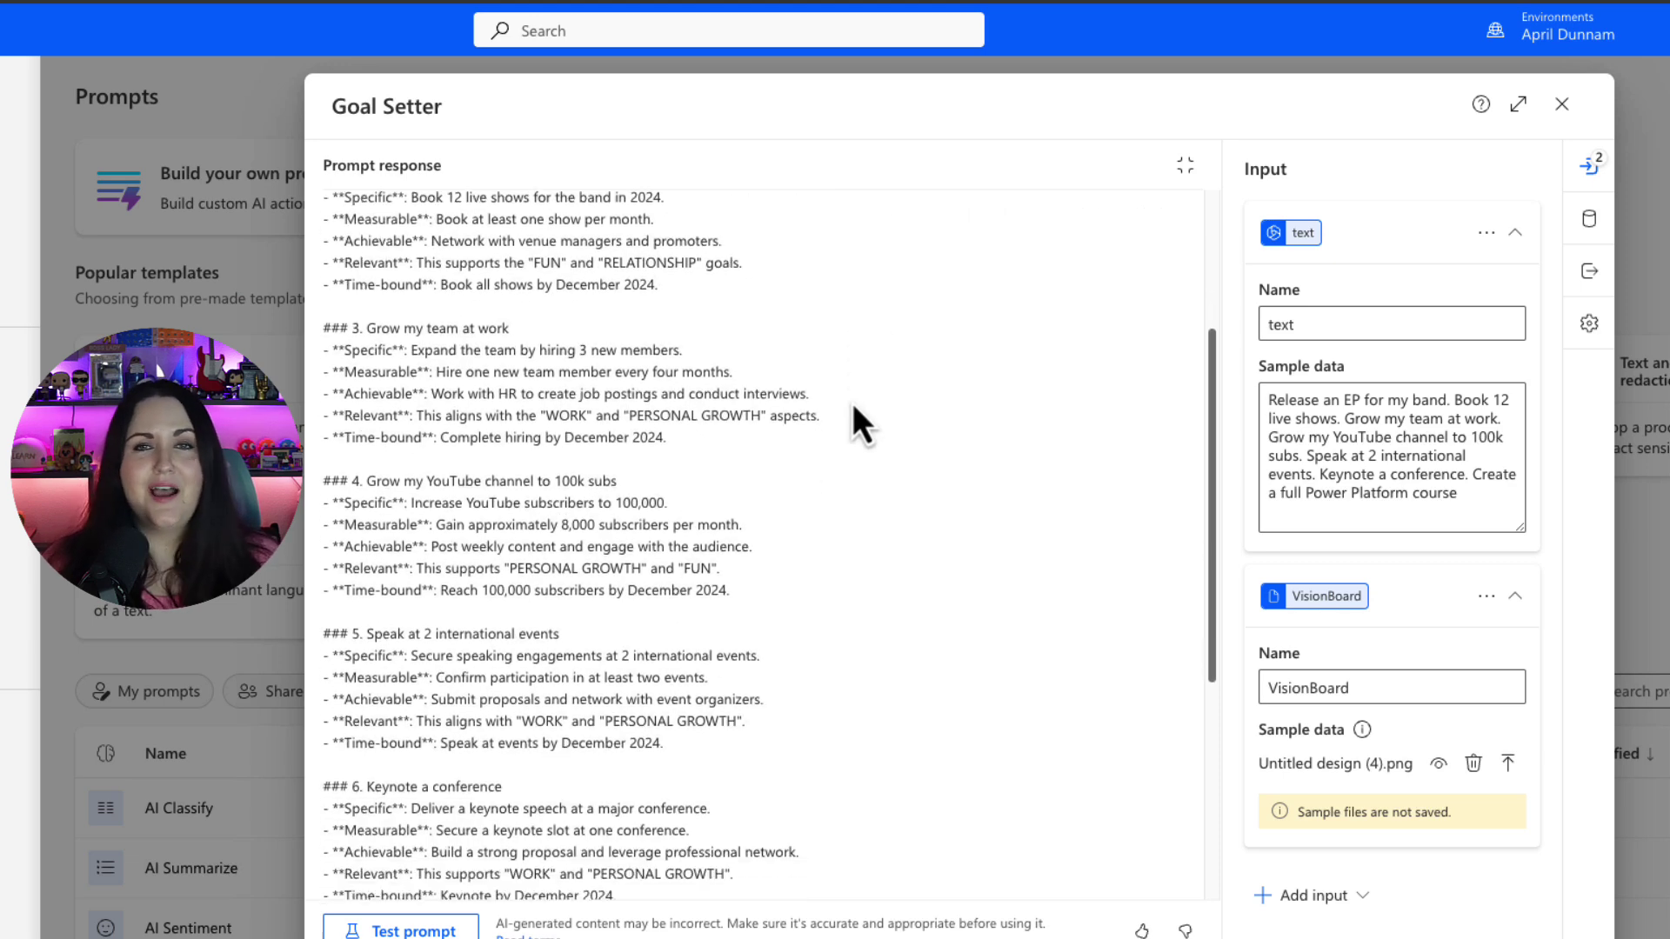
pyautogui.scroll(-1, 852, 405)
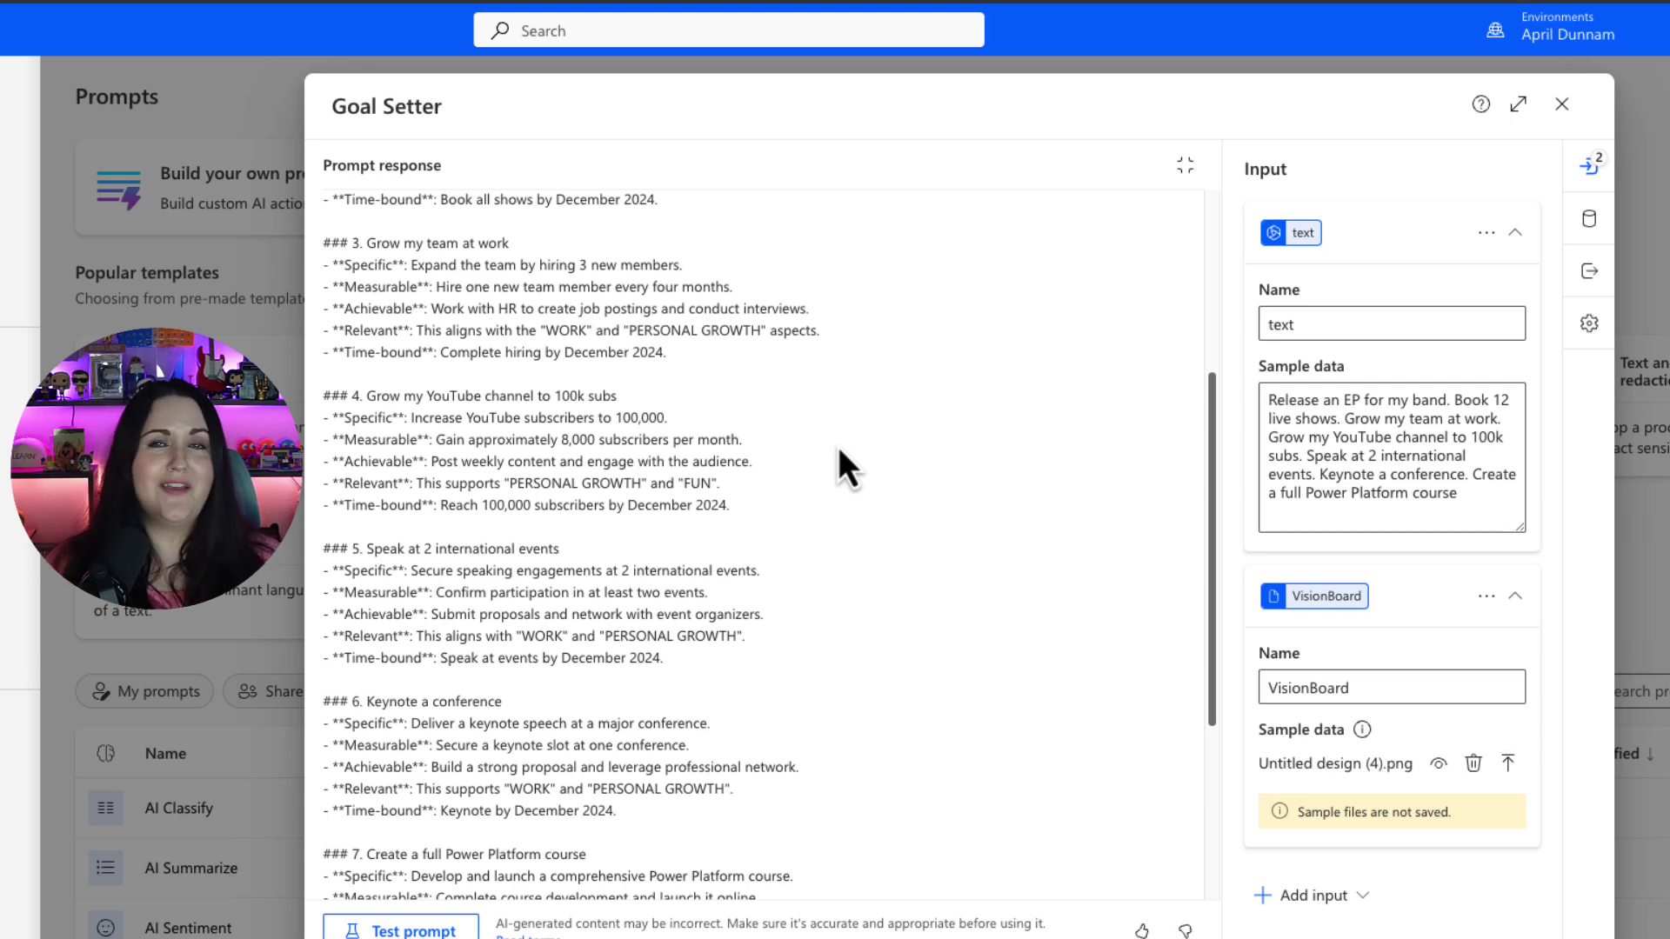
pyautogui.scroll(-4, 919, 513)
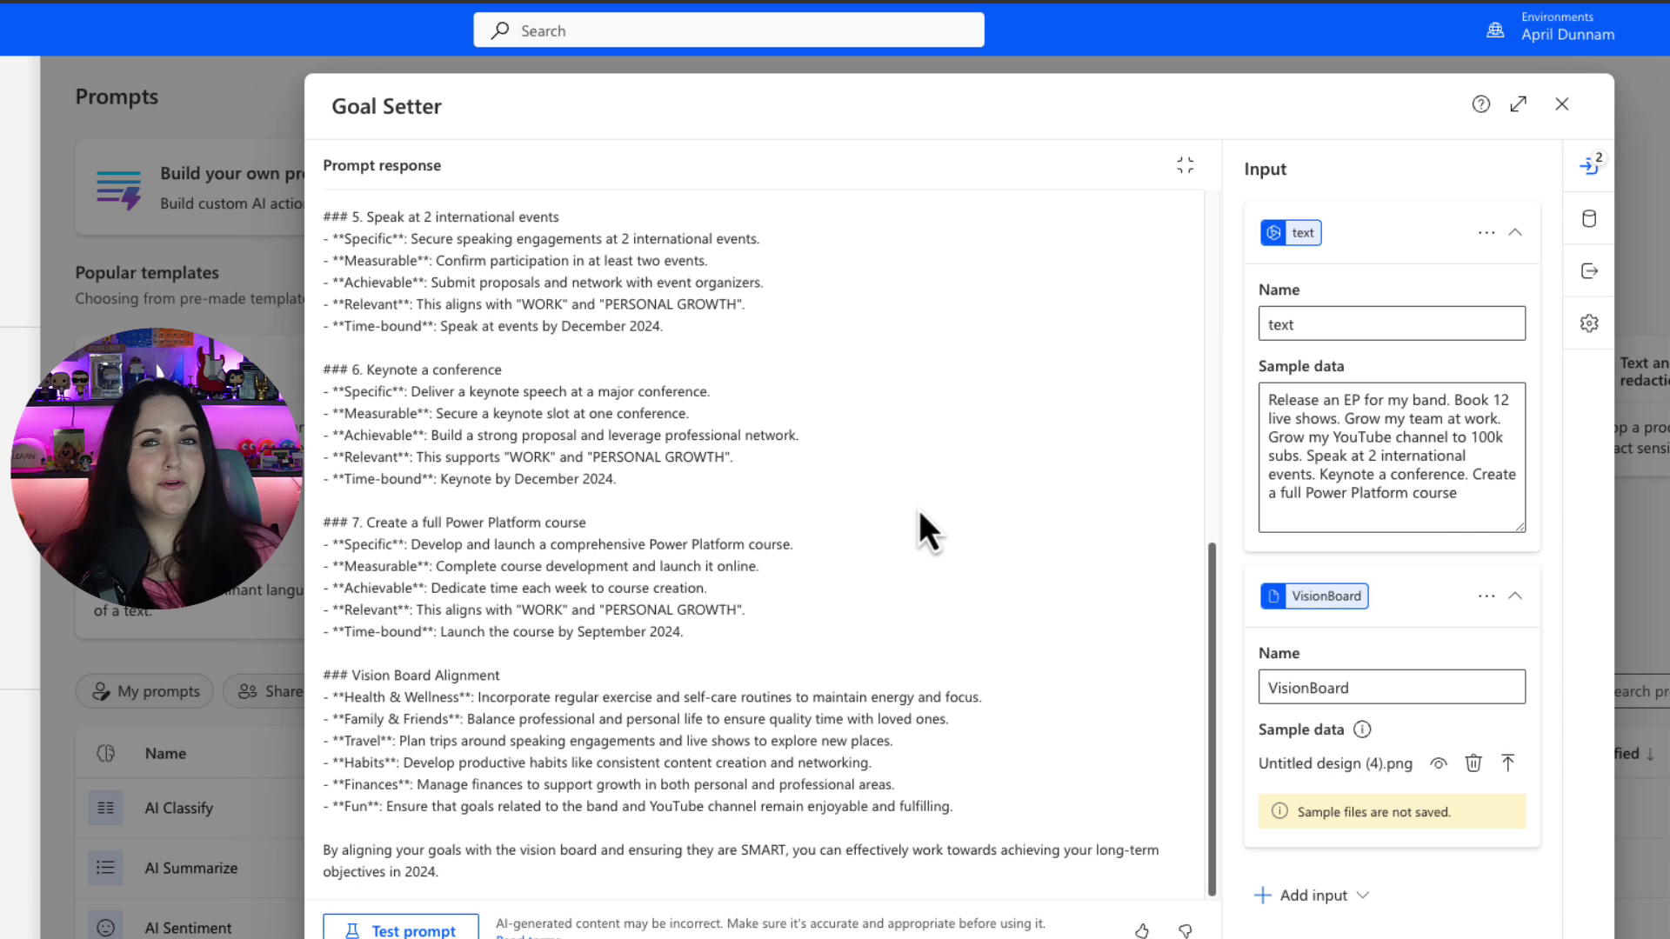